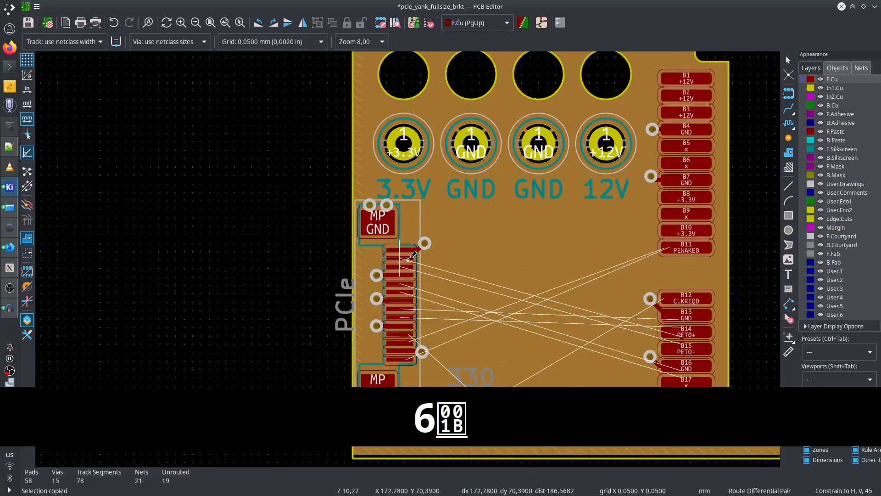
# Highlight the +12V, GND and +3.3V nets in turn to examine which power terminals and edge connector pads they join
pyautogui.scroll(-2, 409, 260)
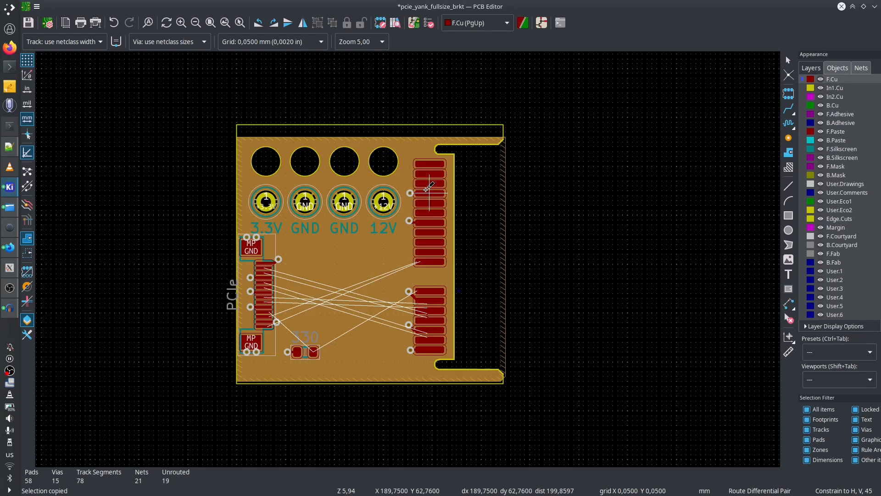
pyautogui.scroll(2, 320, 293)
pyautogui.scroll(-2, 406, 257)
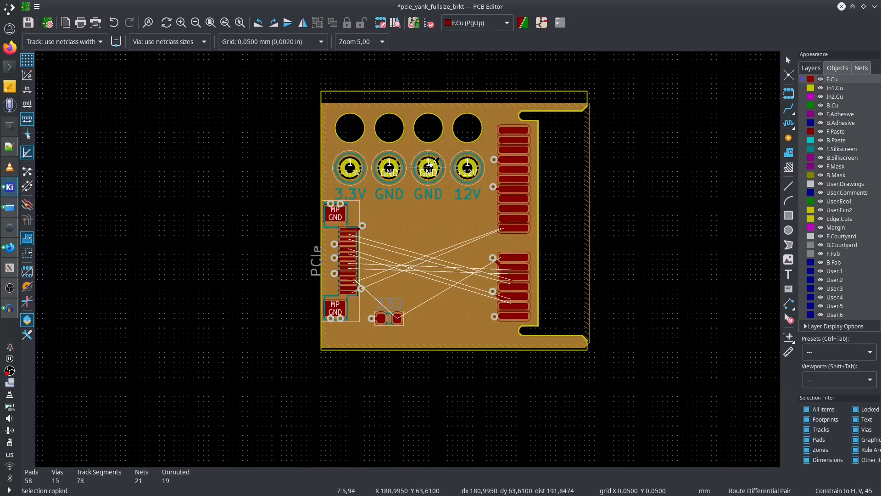
pyautogui.click(467, 168)
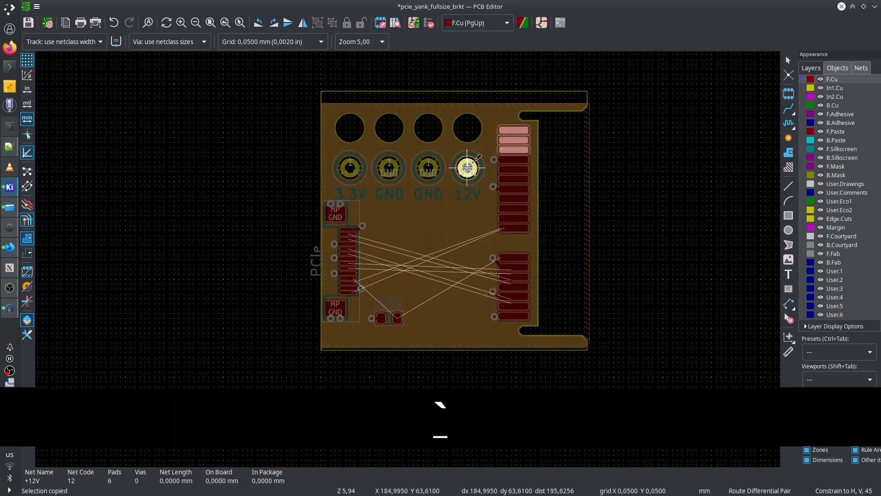
pyautogui.scroll(2, 467, 167)
pyautogui.scroll(-1, 408, 259)
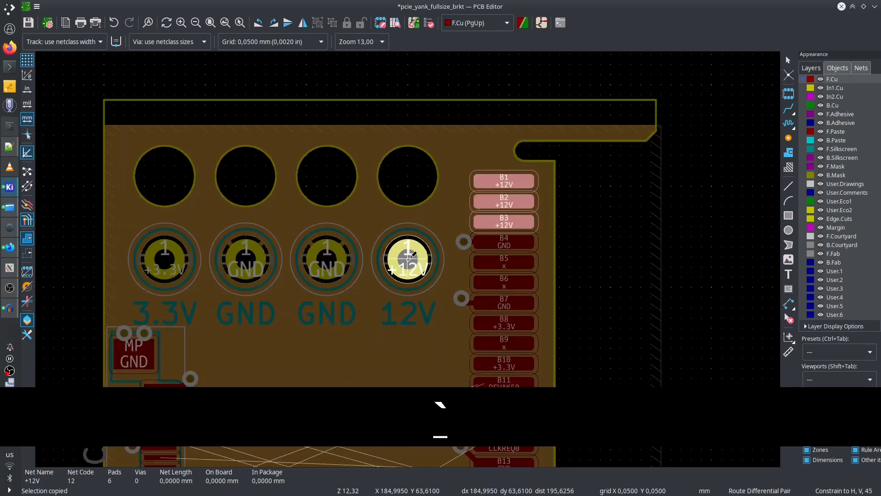
pyautogui.press('`')
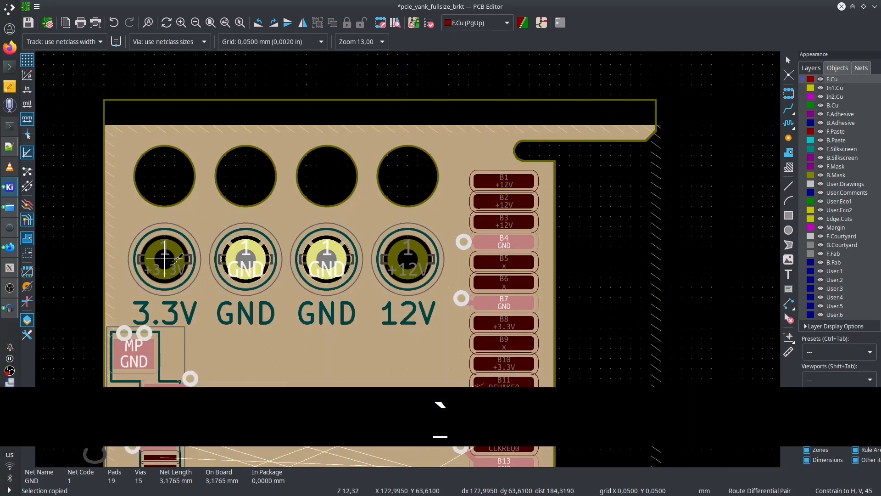
pyautogui.press('`')
pyautogui.scroll(-2, 504, 282)
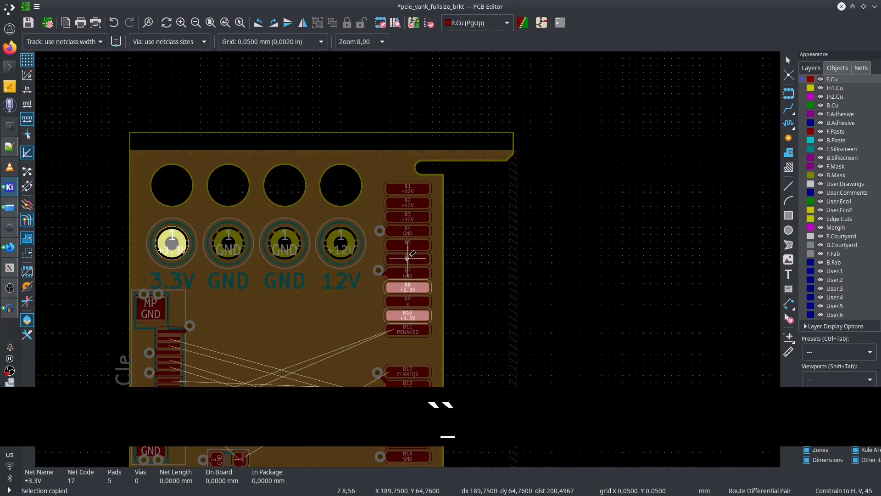
pyautogui.scroll(-5, 408, 258)
pyautogui.scroll(8, 408, 256)
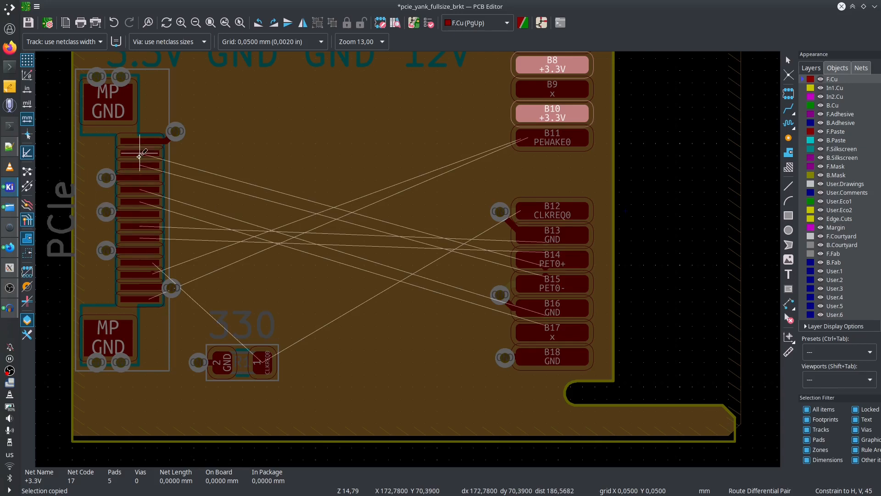
# Examine the In1.Cu, In2.Cu, F.Cu and B.Cu copper layers around the PCIe connector, ending on F.Cu
pyautogui.click(806, 89)
pyautogui.click(808, 99)
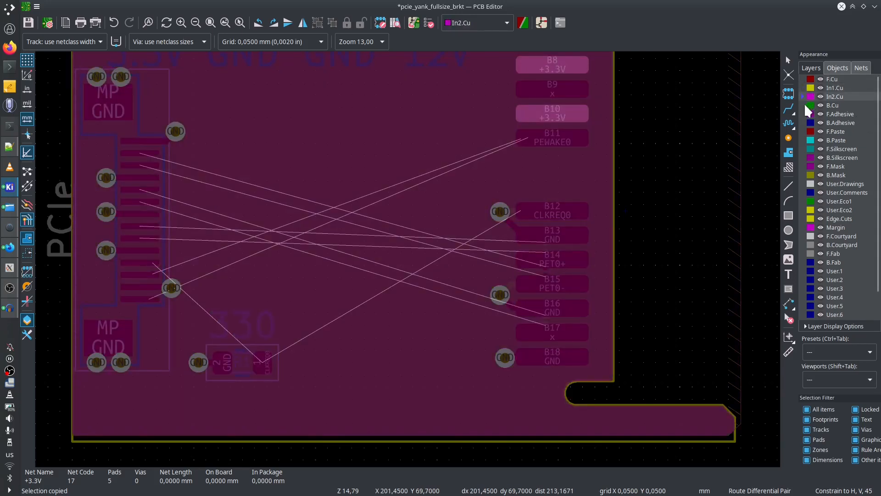
pyautogui.click(806, 90)
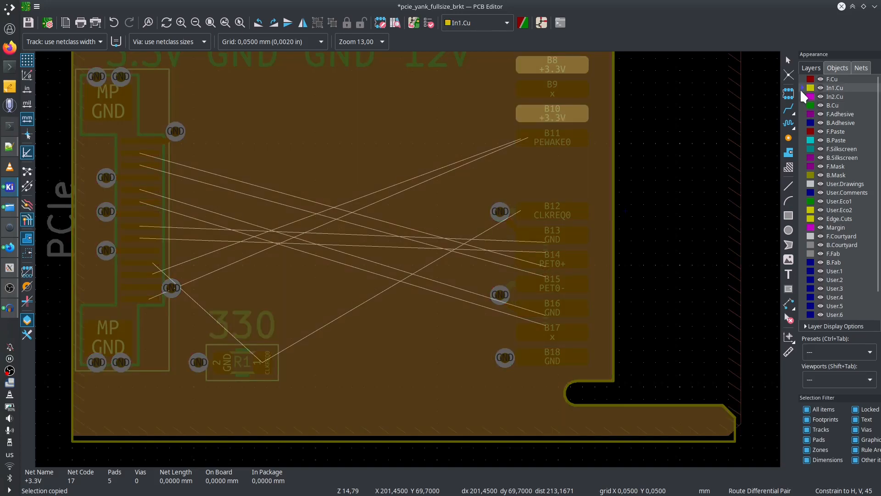
pyautogui.press('pageup')
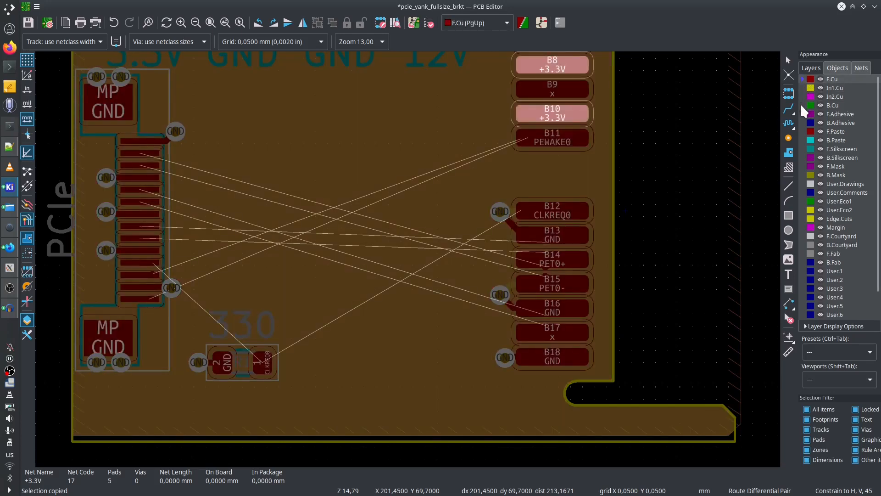
pyautogui.click(802, 106)
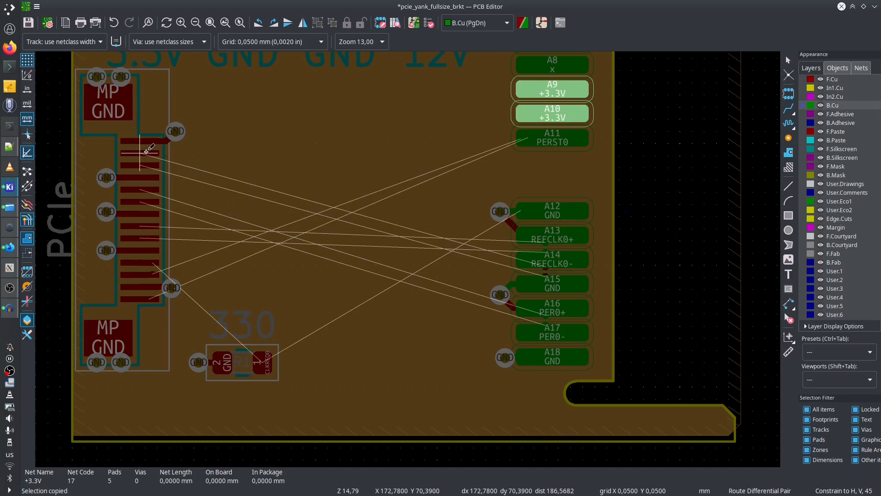
pyautogui.press('v')
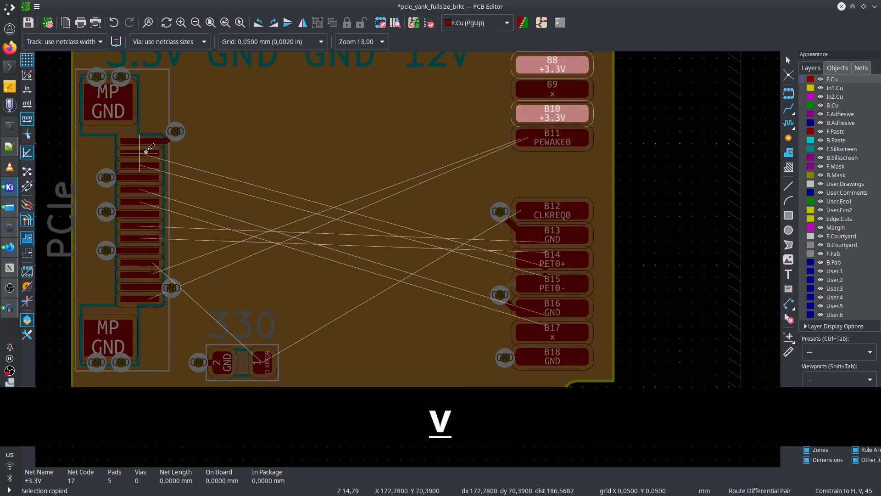
# Review the Default net class's differential pair width and gap in the board setup
pyautogui.click(36, 6)
pyautogui.moveTo(71, 17)
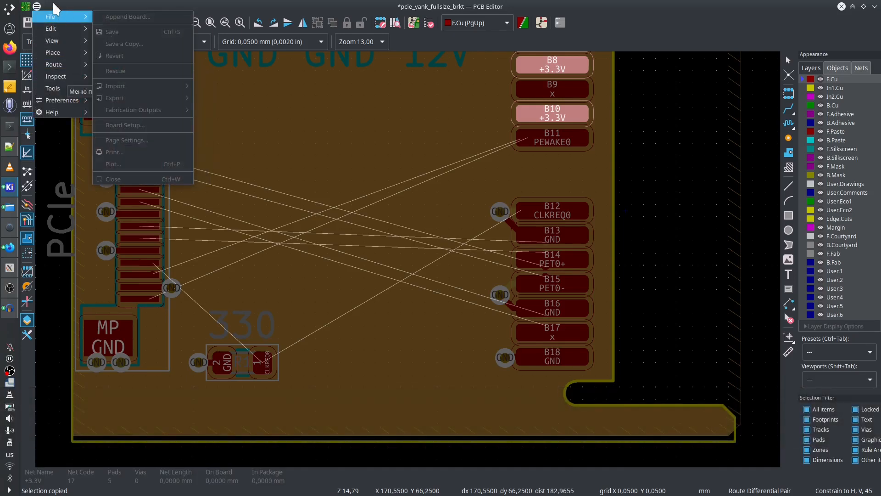
pyautogui.press('Escape')
pyautogui.click(37, 6)
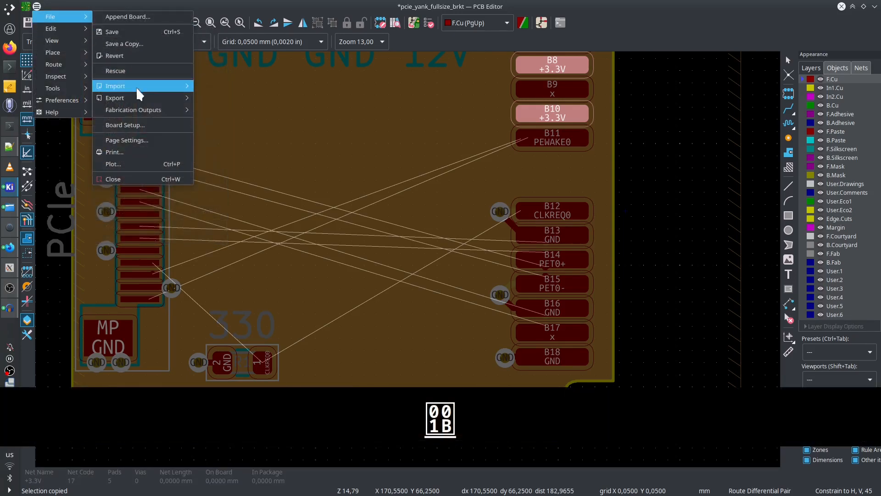
pyautogui.click(132, 125)
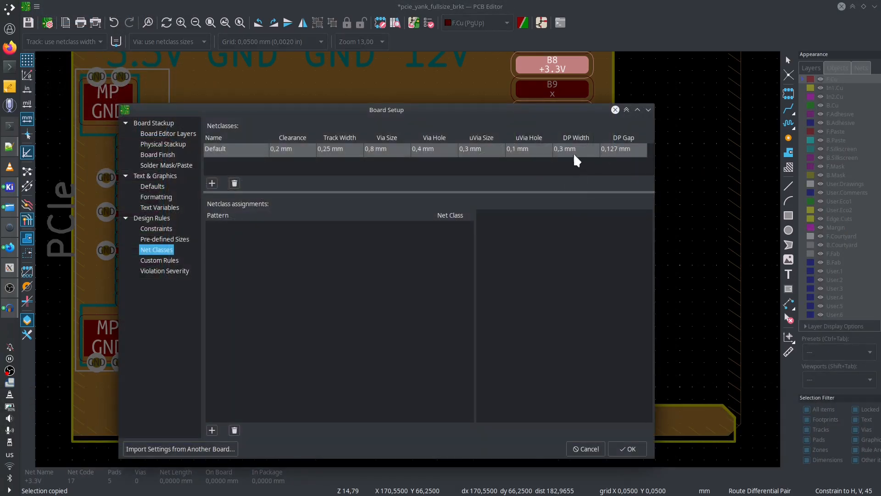
pyautogui.click(624, 451)
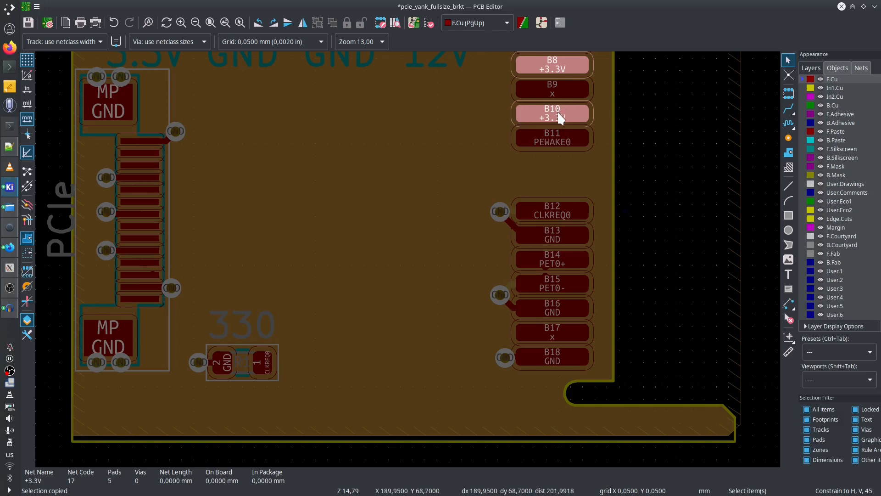
# Clear the net highlight and route the PET0+/PET0- differential pair on F.Cu from the PCIe connector to pads B14 and B15
pyautogui.press('`')
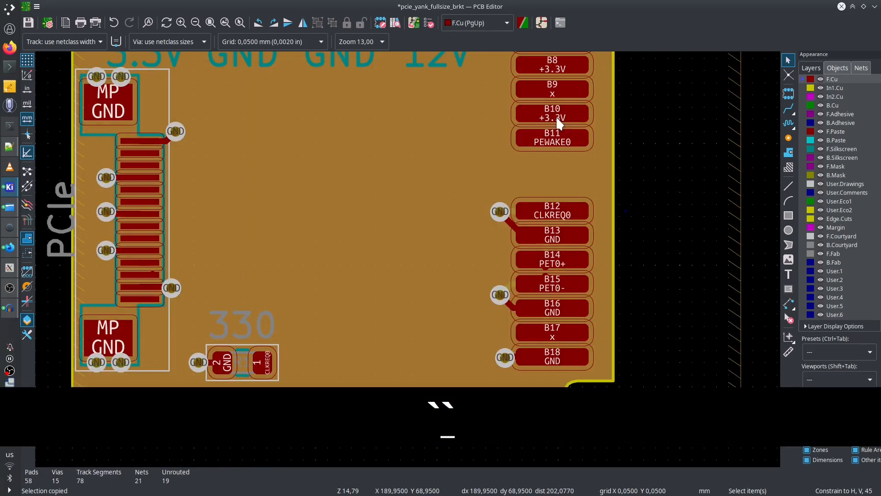
pyautogui.press('6')
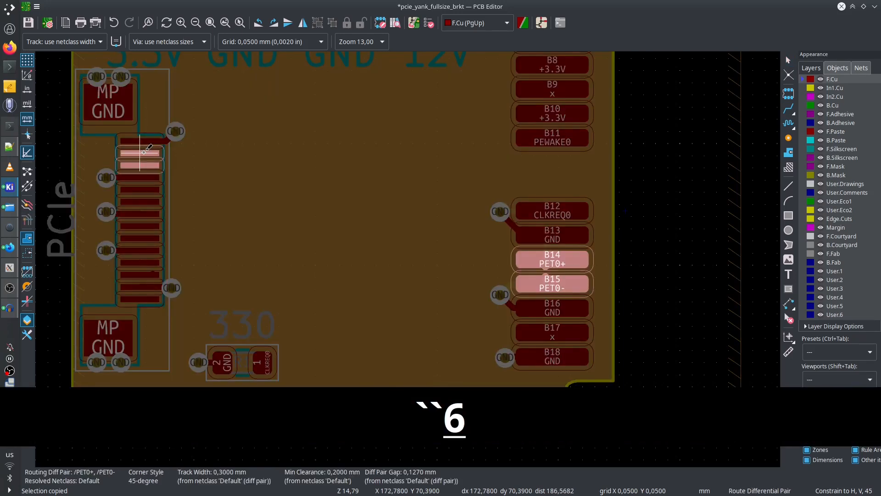
pyautogui.scroll(6, 478, 245)
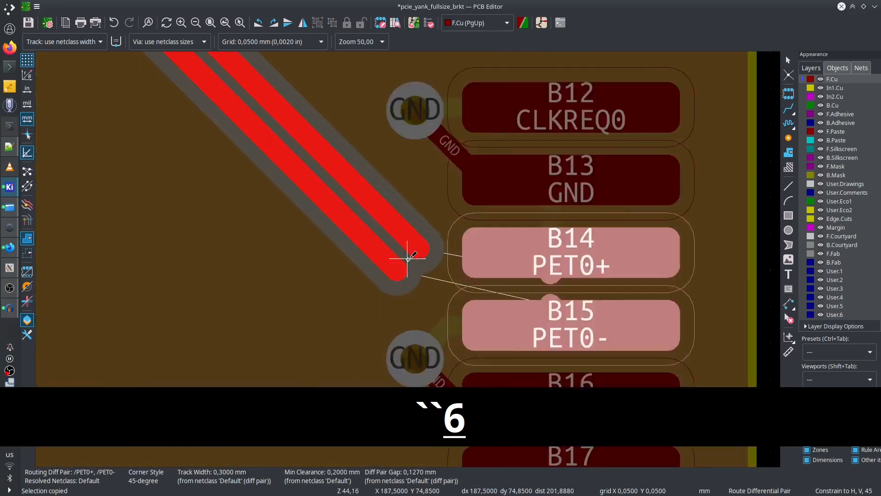
pyautogui.click(415, 256)
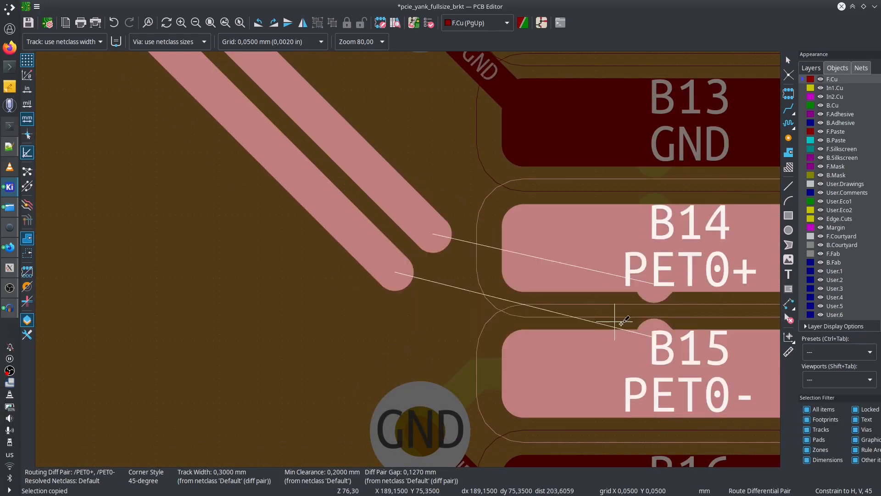
pyautogui.click(656, 308)
pyautogui.scroll(-5, 432, 248)
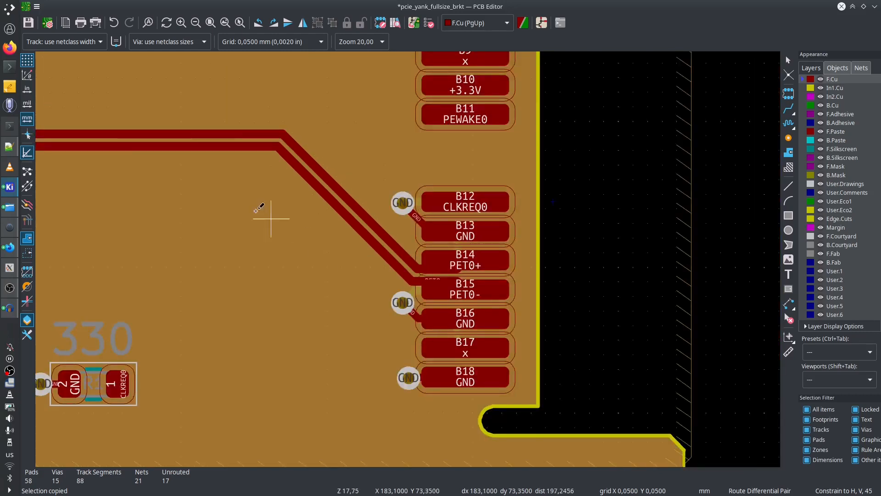
# Route the PER0+/PER0- differential pair on F.Cu from connector pads 5 and 6 diagonally to just short of the edge connector
pyautogui.scroll(-5, 256, 211)
pyautogui.scroll(6, 294, 192)
pyautogui.click(295, 192)
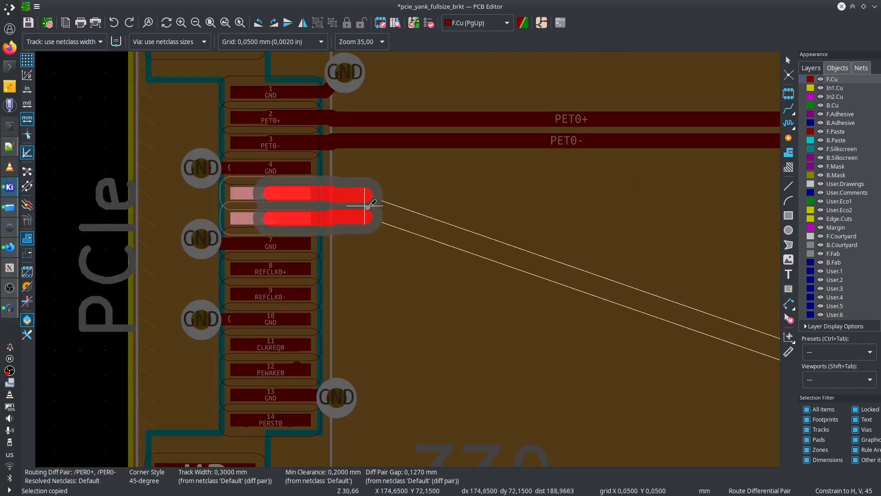
pyautogui.click(393, 227)
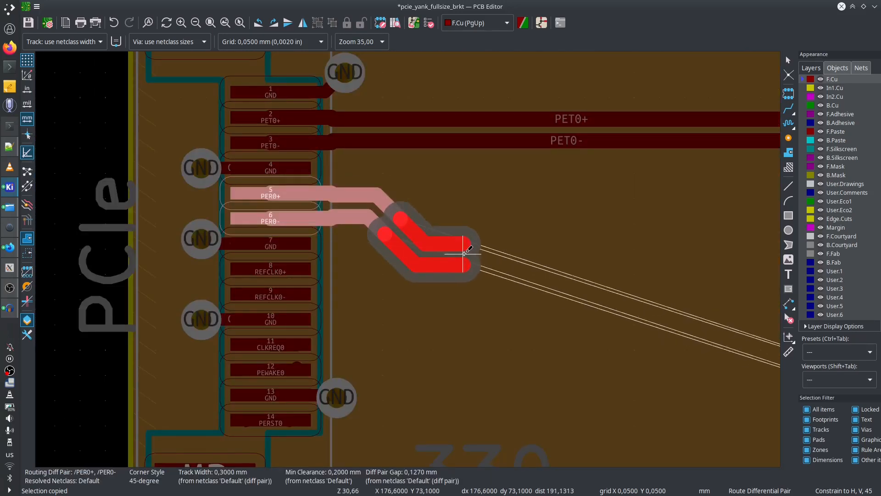
pyautogui.click(473, 252)
pyautogui.press('F4')
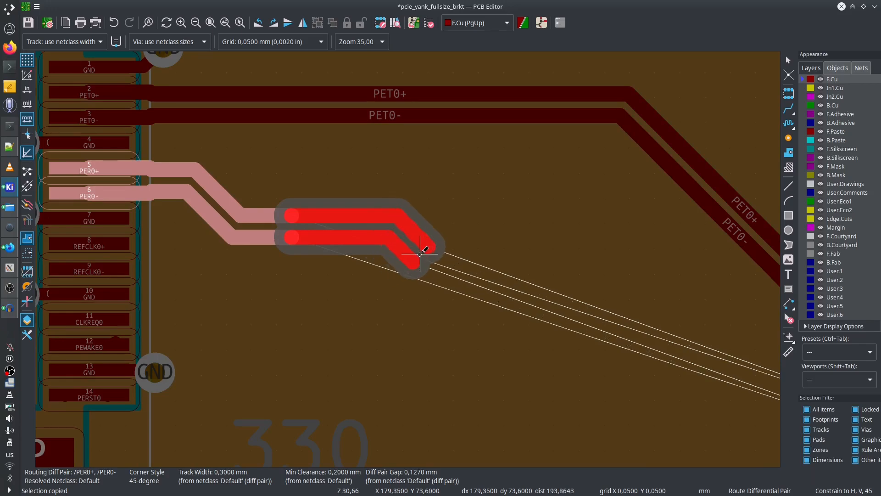
pyautogui.scroll(-5, 407, 259)
pyautogui.scroll(5, 414, 255)
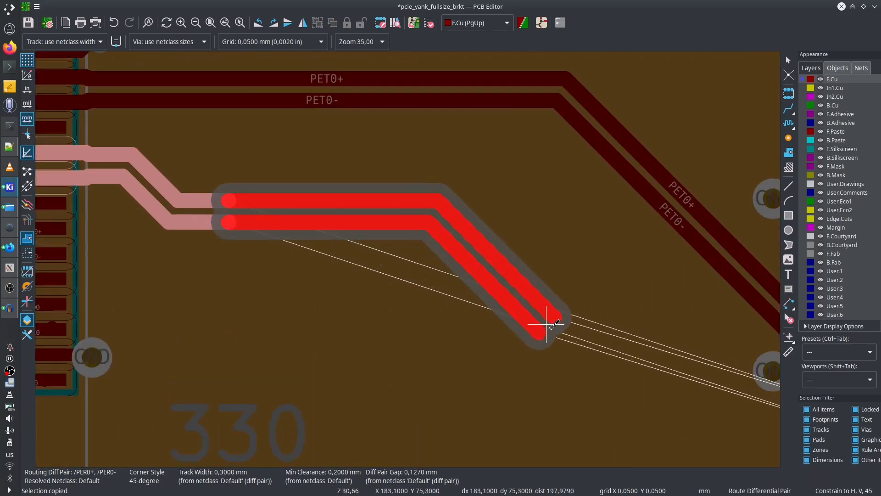
pyautogui.scroll(-3, 627, 378)
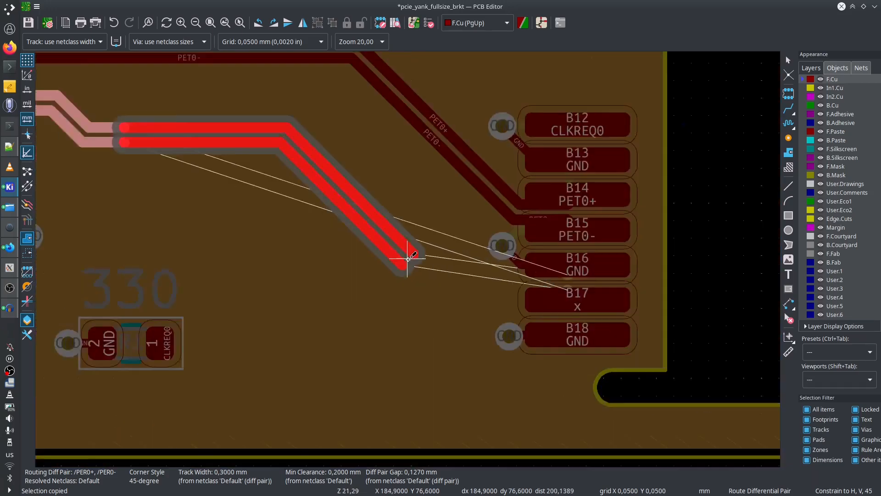
pyautogui.click(409, 260)
pyautogui.scroll(2, 490, 287)
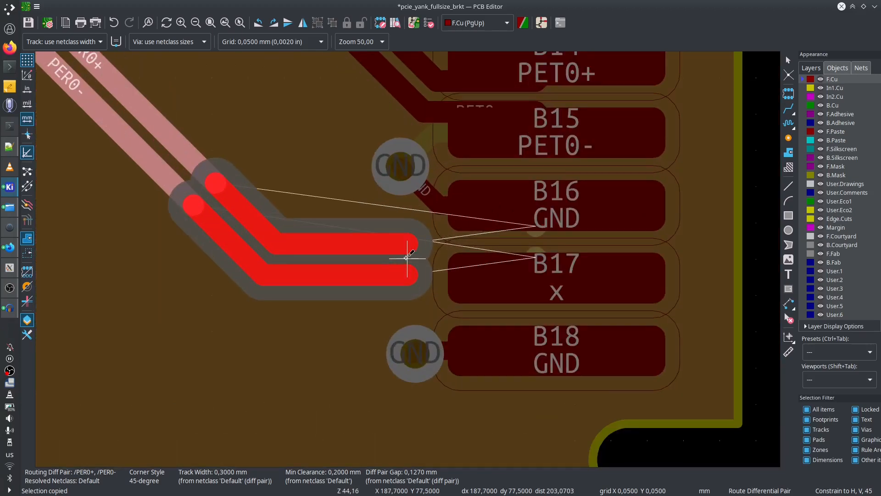
pyautogui.press('Escape')
# Route the PER0 pair on B.Cu from pads A16 and A17, adding vias to join the F.Cu tracks
pyautogui.scroll(2, 410, 258)
pyautogui.press('v')
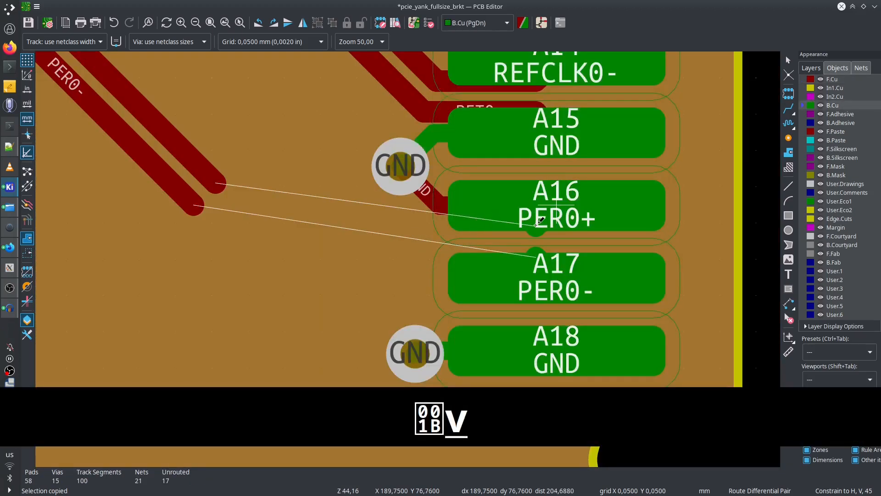
pyautogui.press('6')
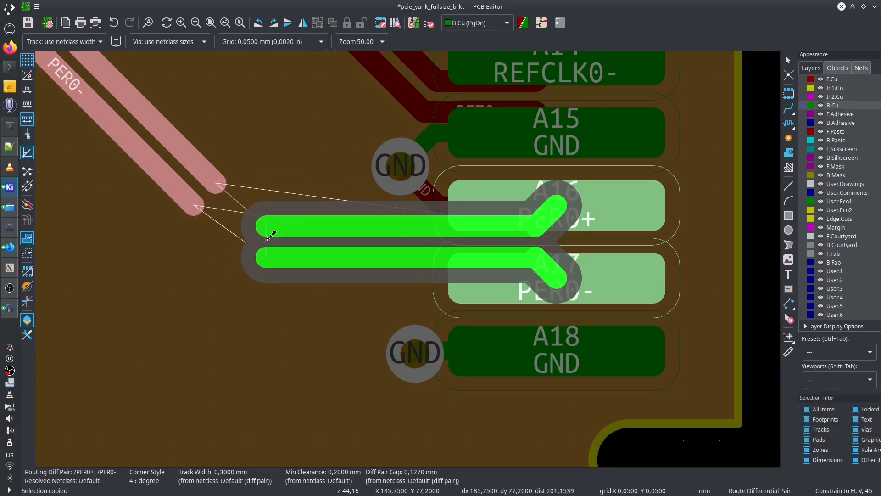
pyautogui.press('v')
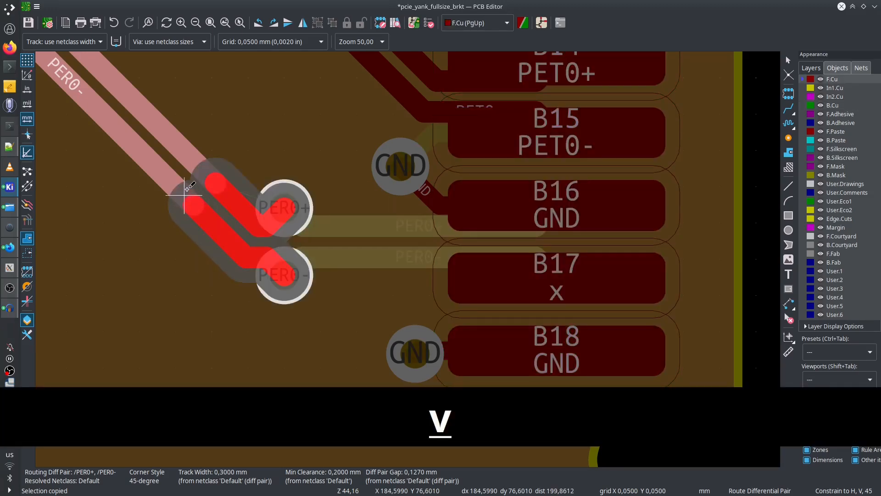
pyautogui.click(235, 178)
pyautogui.scroll(-4, 490, 293)
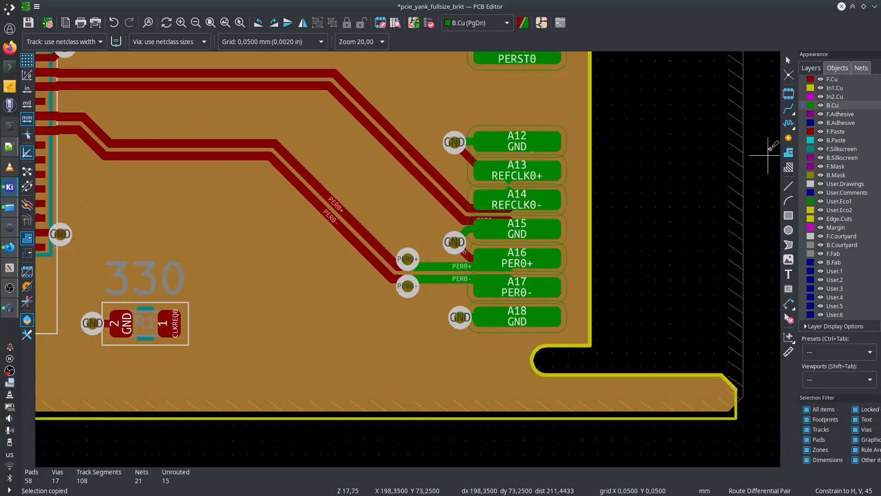
# Place four GND vias around the PER0+/PER0- layer-change vias, two above the pair and two below it
pyautogui.click(788, 139)
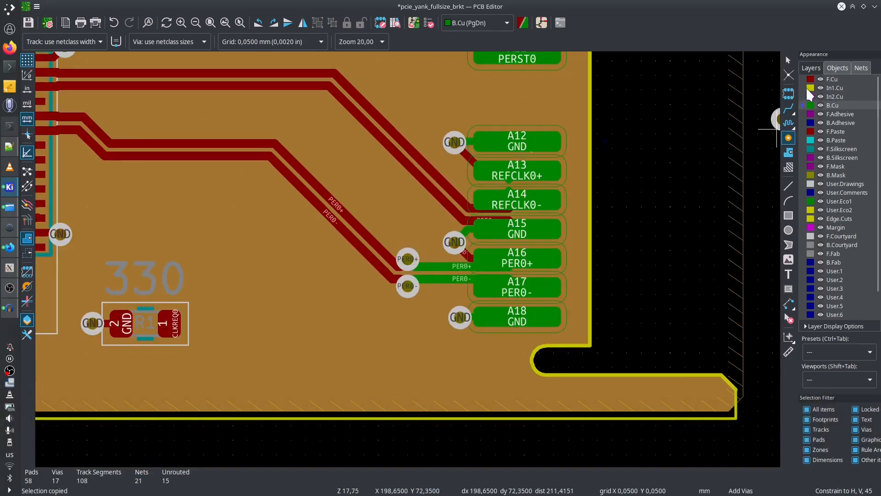
pyautogui.click(807, 97)
pyautogui.click(804, 90)
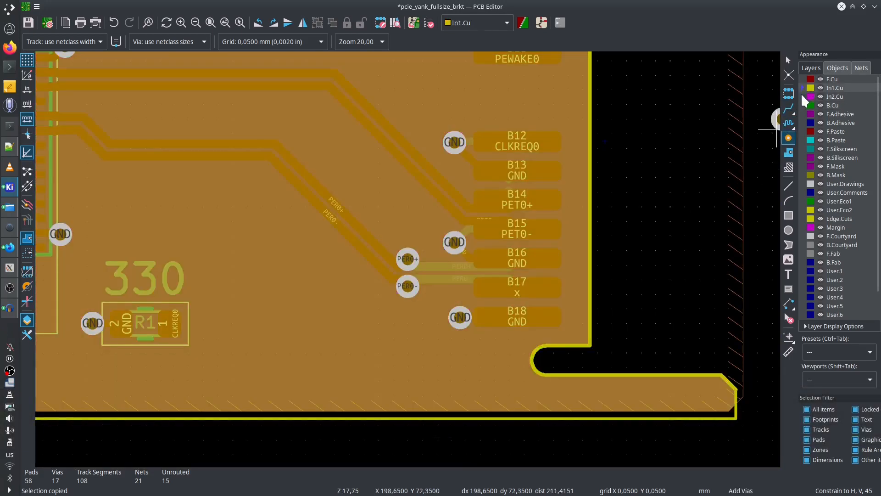
pyautogui.click(804, 97)
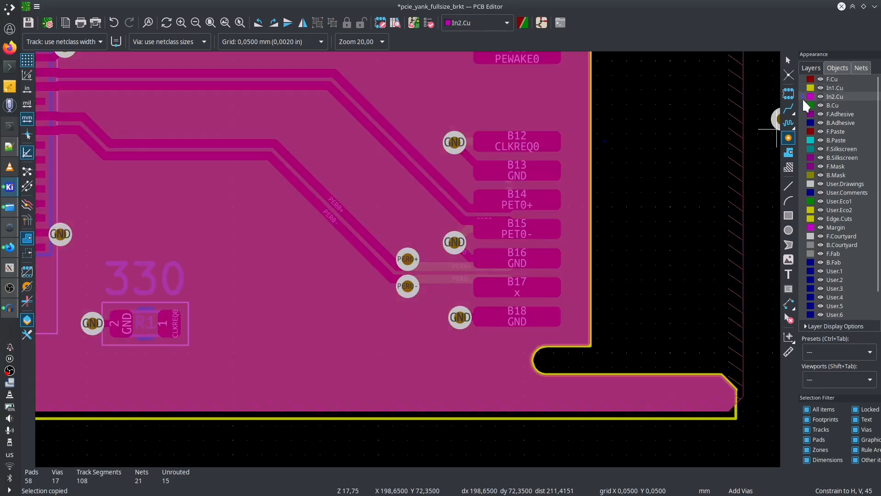
pyautogui.scroll(2, 408, 260)
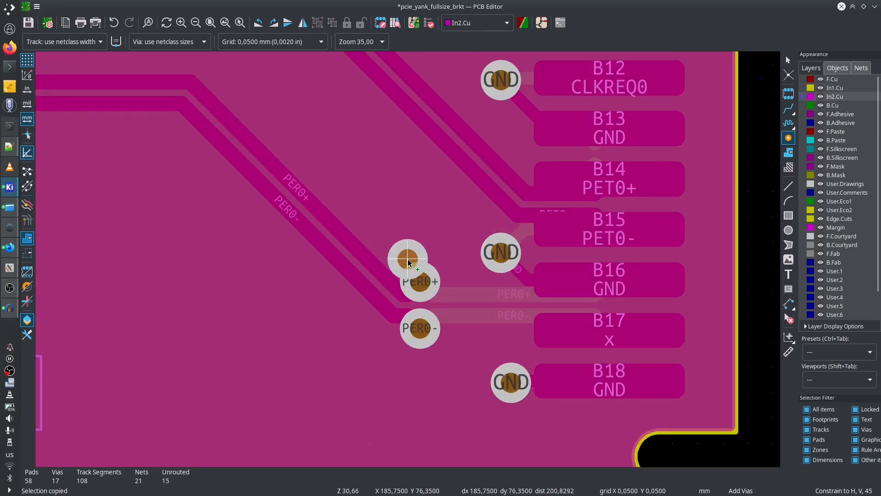
pyautogui.press('v')
pyautogui.click(395, 226)
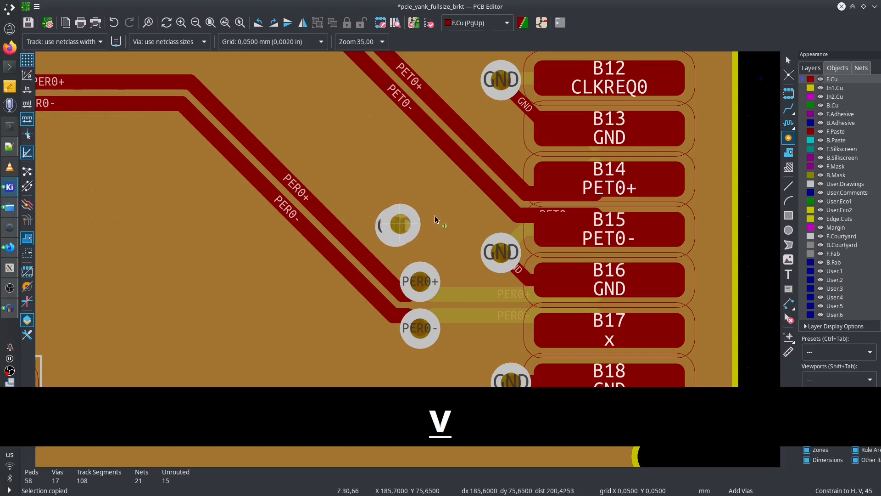
pyautogui.click(448, 226)
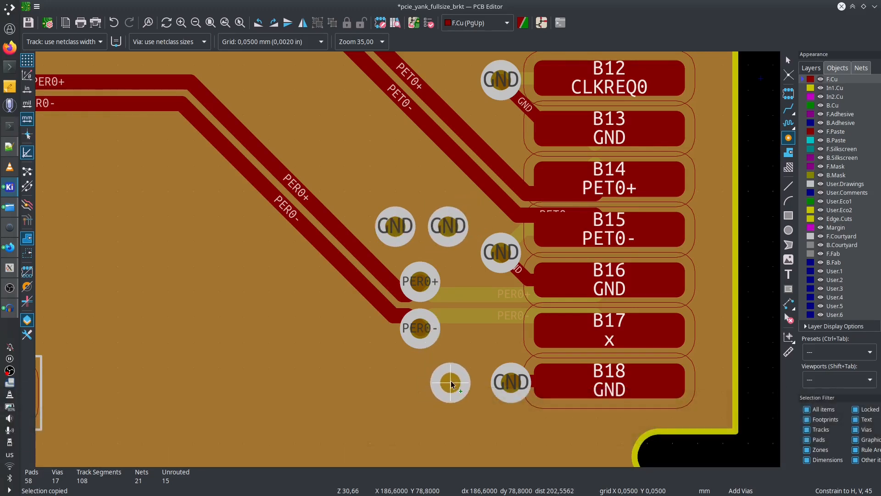
pyautogui.click(450, 371)
pyautogui.click(375, 376)
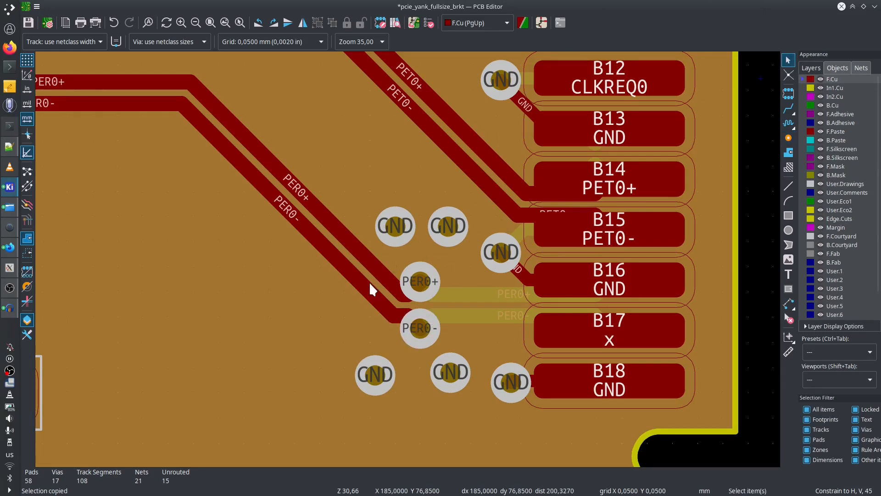
# Route the REFCLK0+/REFCLK0- differential pair on F.Cu from connector pads 8 and 9 diagonally down, ending in a horizontal run above R1
pyautogui.scroll(-2, 408, 258)
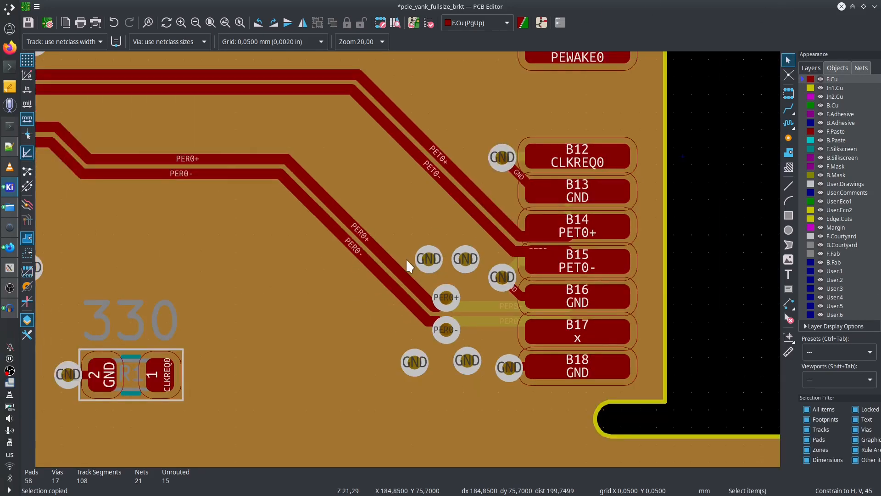
pyautogui.scroll(-3, 407, 259)
pyautogui.scroll(4, 407, 258)
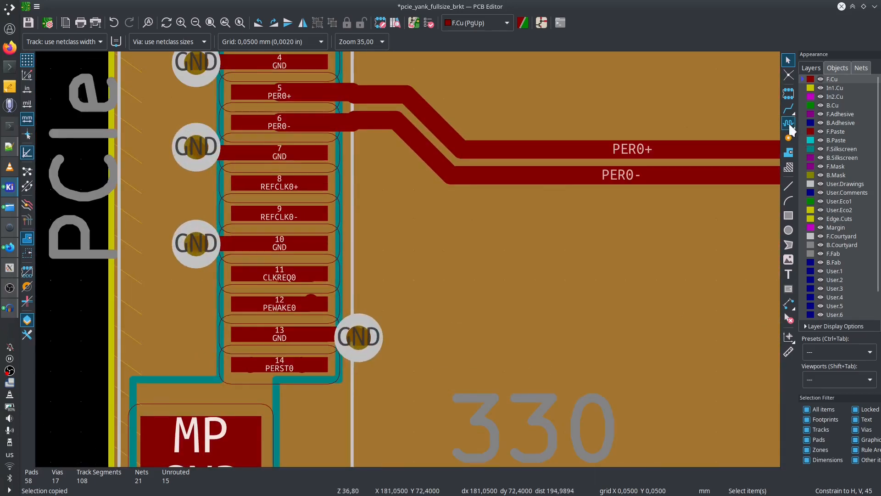
pyautogui.press('6')
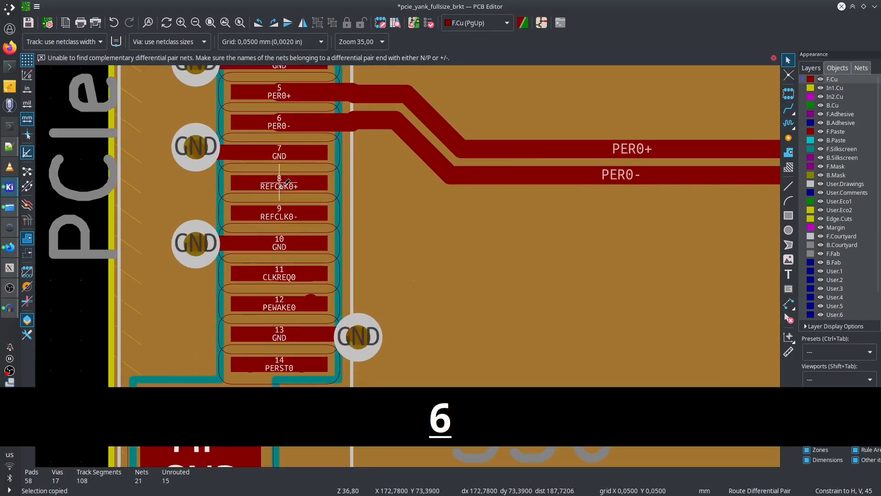
pyautogui.click(279, 183)
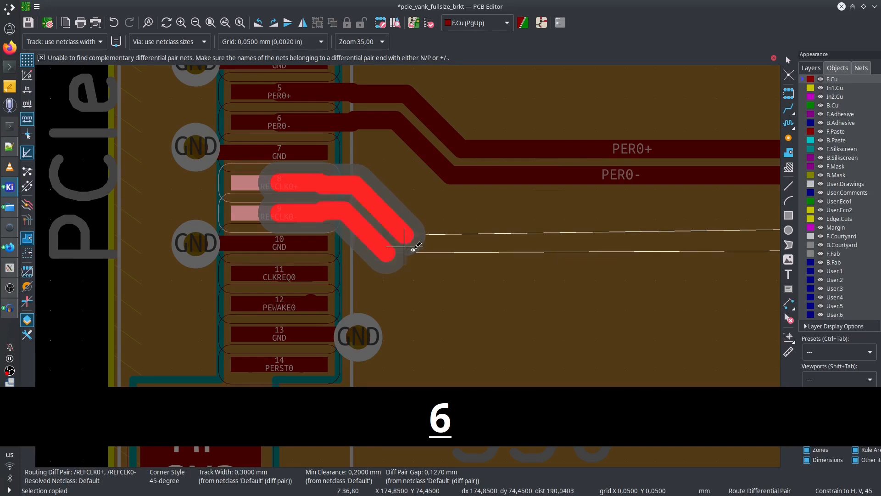
pyautogui.scroll(-2, 403, 246)
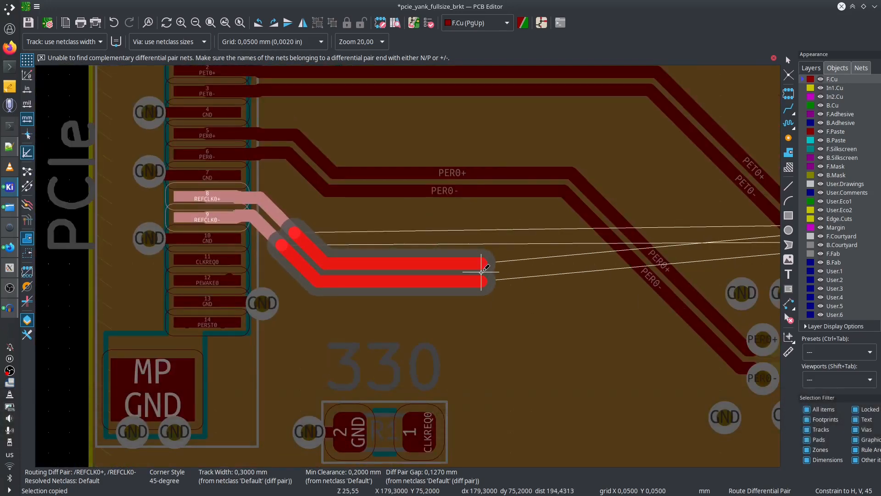
pyautogui.click(481, 271)
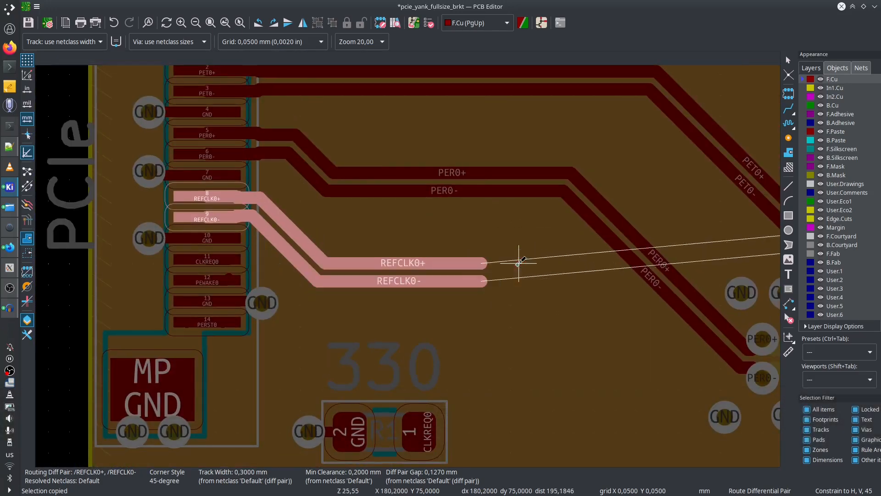
pyautogui.scroll(-1, 519, 263)
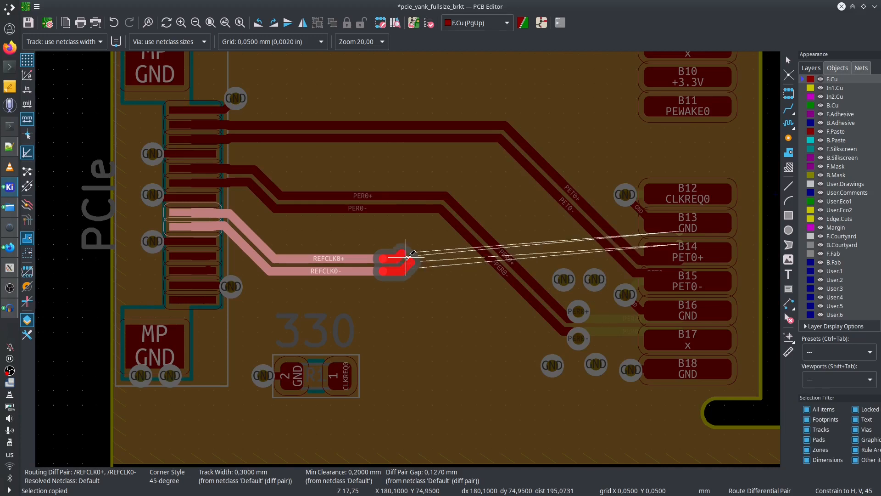
pyautogui.press('v')
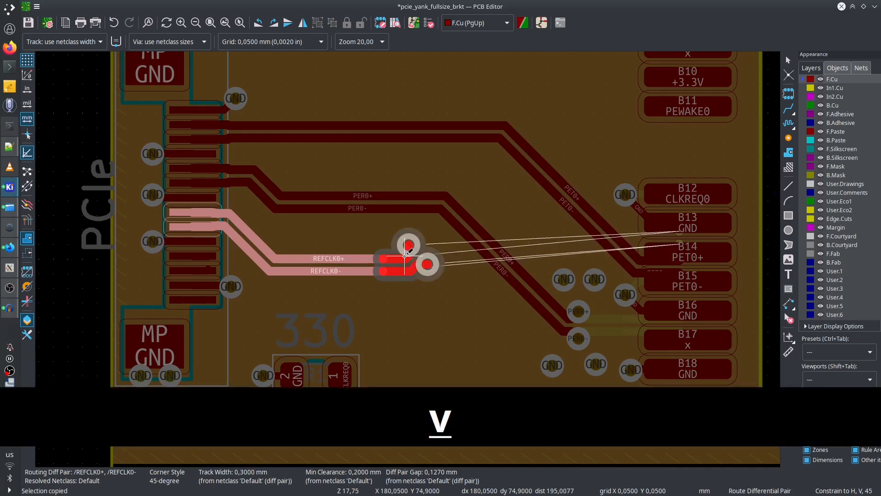
pyautogui.click(405, 251)
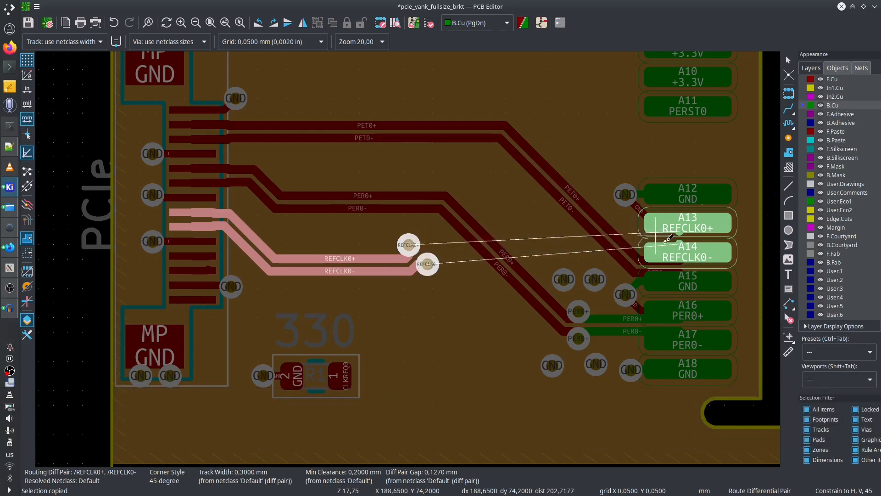
pyautogui.press('Escape')
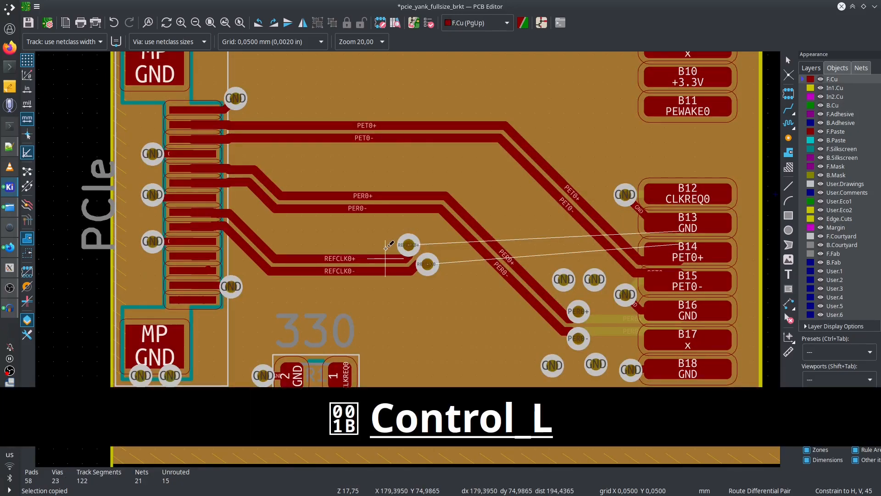
pyautogui.hotkey('ctrl', 'z')
# Delete the horizontal F.Cu segments of REFCLK0+ and REFCLK0-, keeping the diagonal section from the connector
pyautogui.scroll(-2, 92, 264)
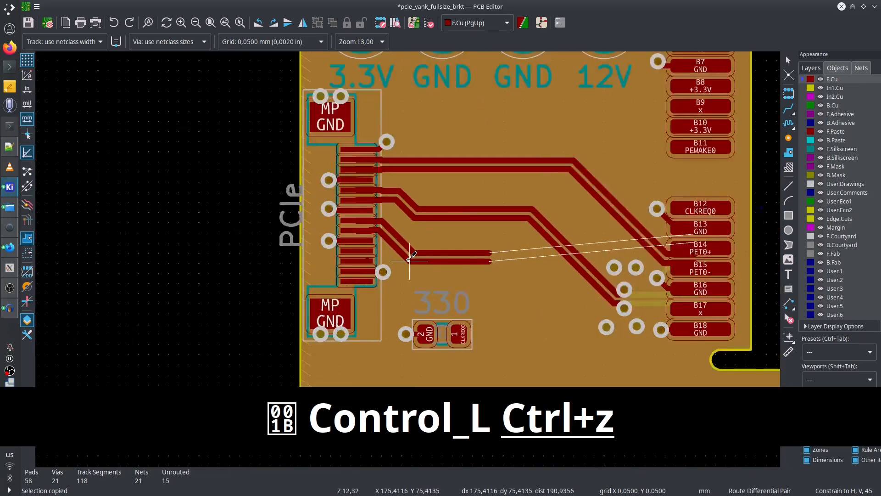
pyautogui.scroll(5, 408, 259)
pyautogui.press('Escape')
pyautogui.press('Delete')
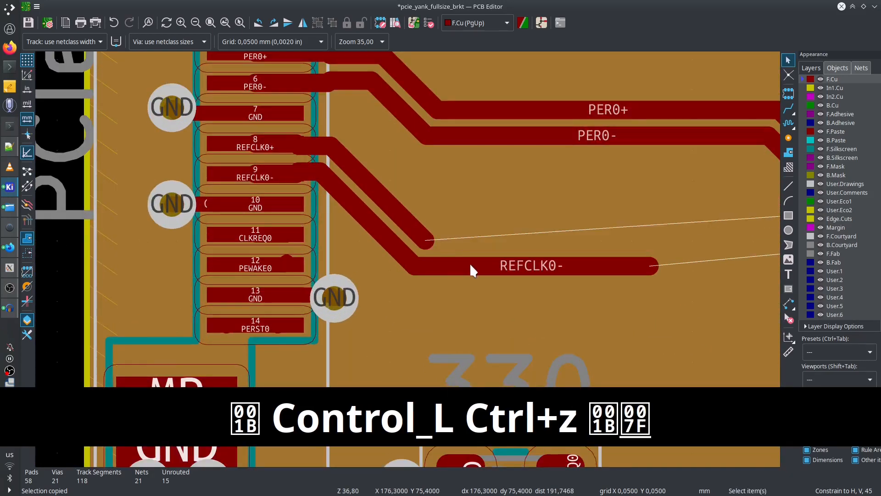
pyautogui.press('Delete')
# Extend the REFCLK0 pair's diagonal on F.Cu, run it horizontally above R1, and end it with a via pair to B.Cu
pyautogui.press('6')
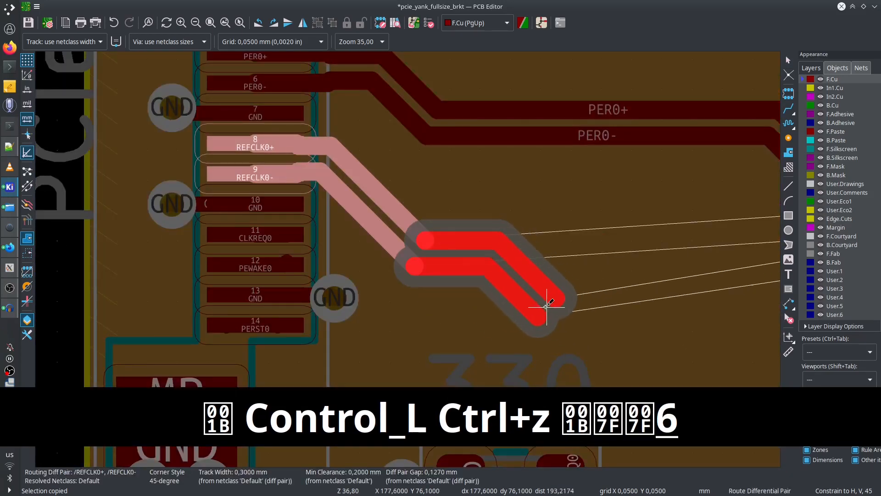
pyautogui.press('/')
pyautogui.click(641, 301)
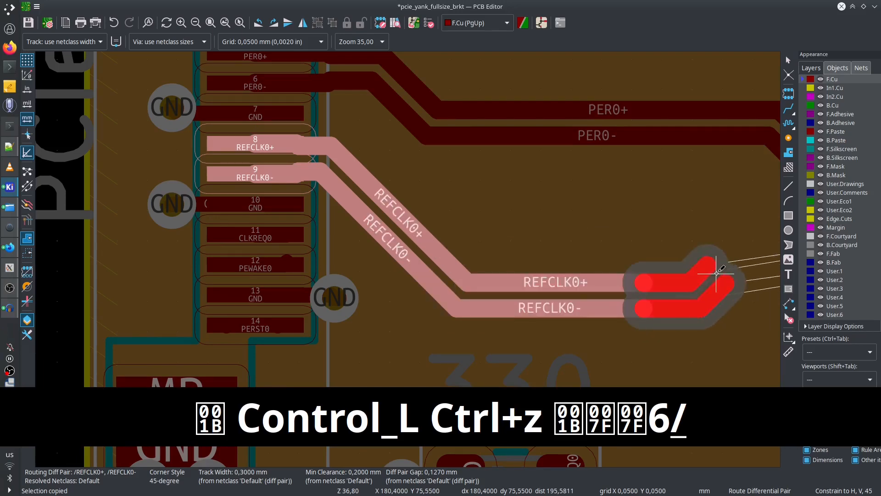
pyautogui.scroll(-2, 641, 301)
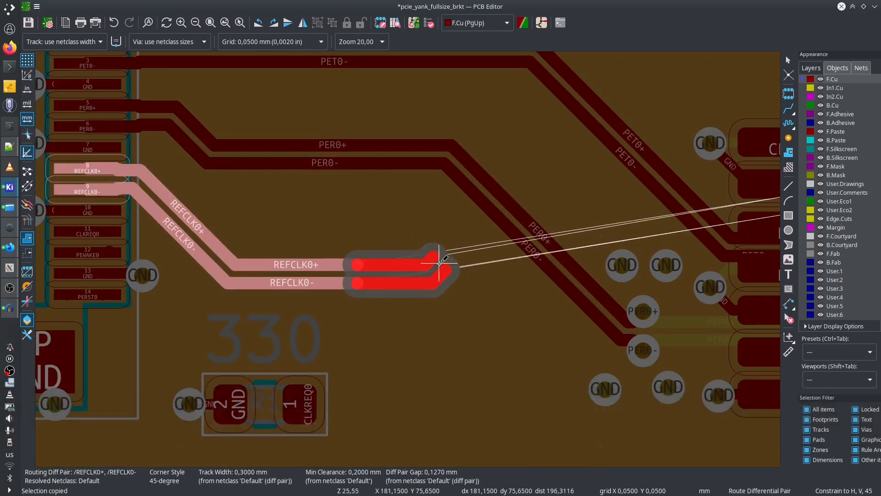
pyautogui.press('v')
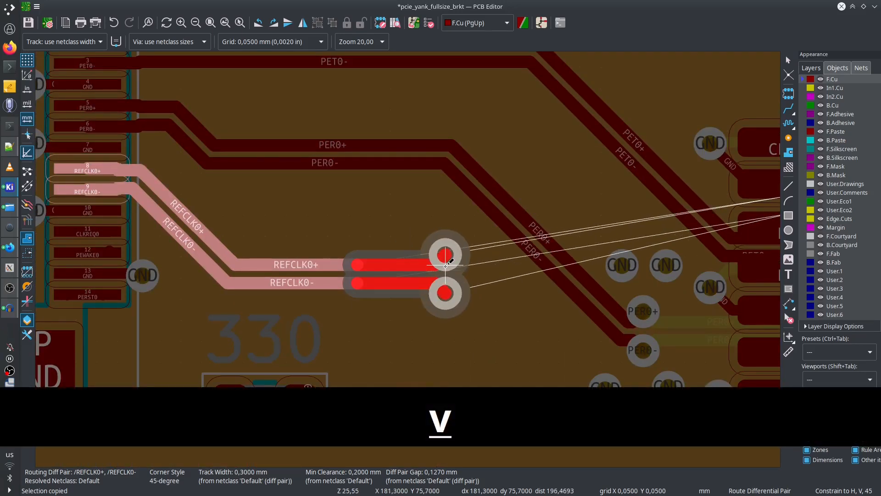
pyautogui.click(440, 262)
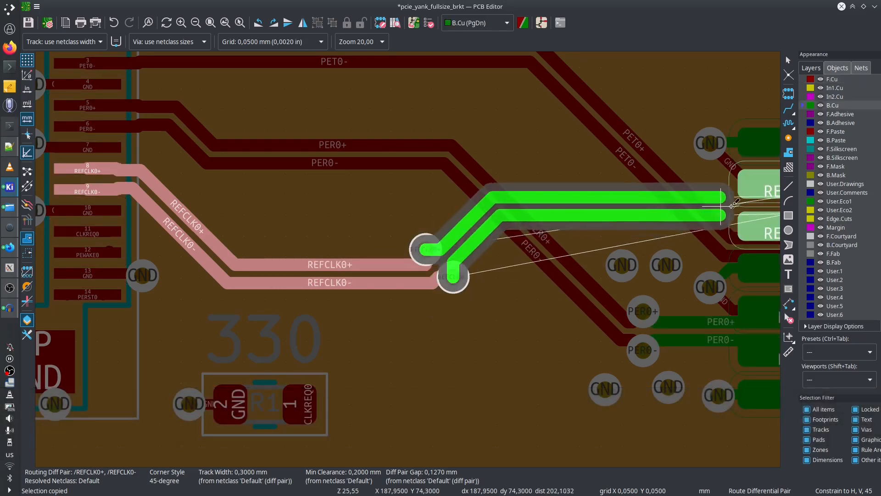
# Route the REFCLK0 pair on B.Cu from its vias to card-edge pads A13 and A14
pyautogui.moveTo(753, 206); pyautogui.dragTo(660, 208, button='middle')
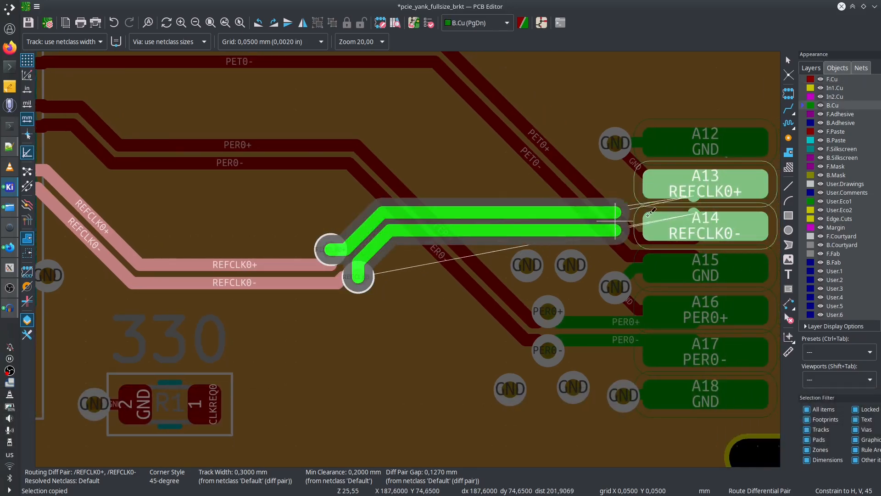
pyautogui.press('Escape')
pyautogui.press('Escape')
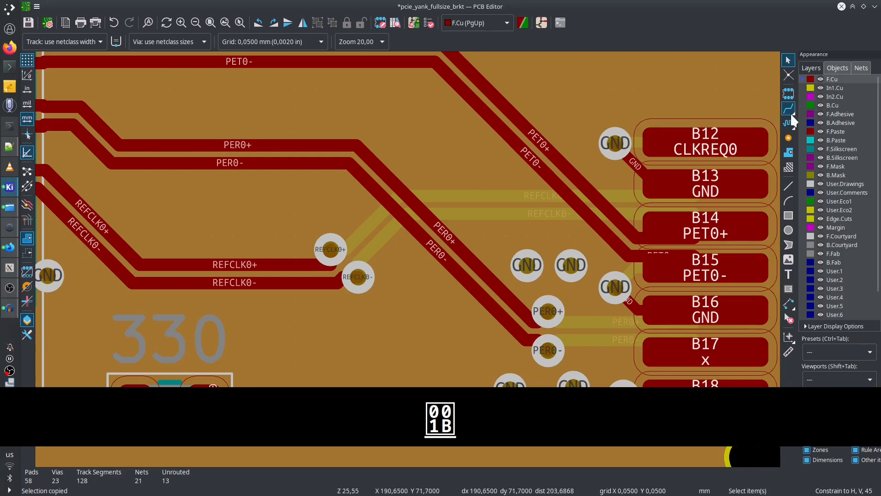
# Place four GND vias around the REFCLK0+/REFCLK0- layer-change vias, two above the pair and two below it
pyautogui.click(788, 137)
pyautogui.click(283, 231)
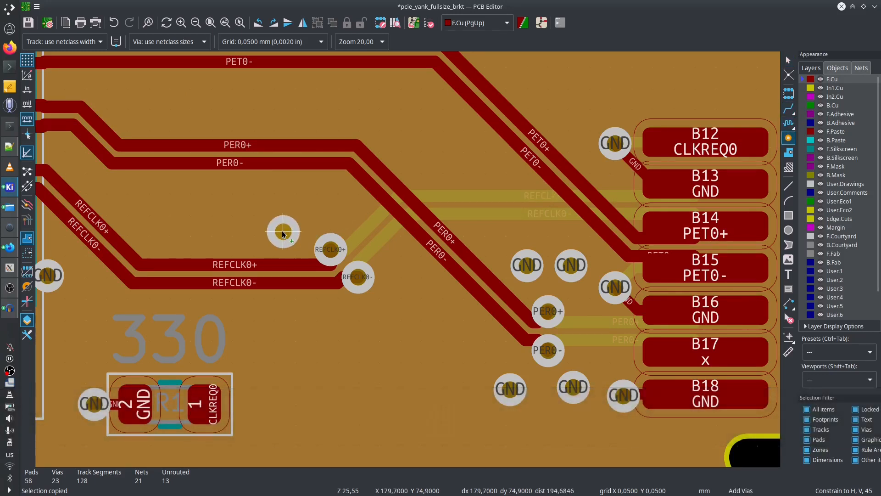
pyautogui.click(332, 204)
pyautogui.click(401, 280)
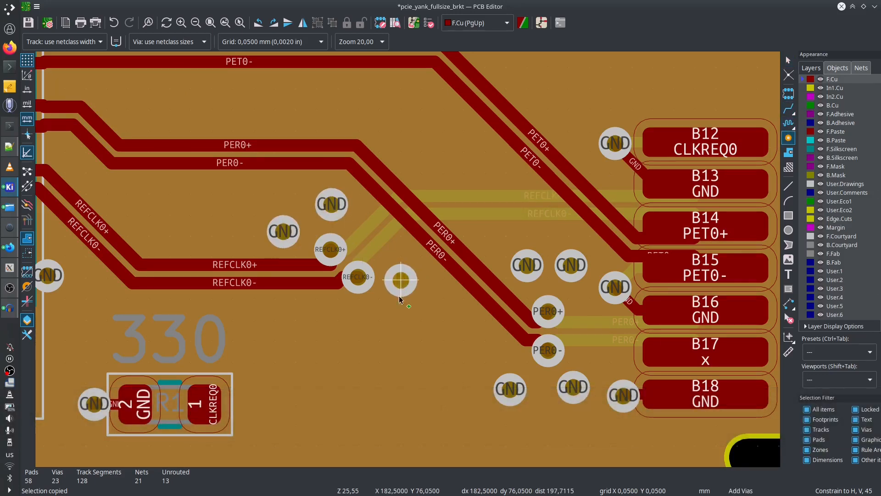
pyautogui.scroll(-5, 363, 322)
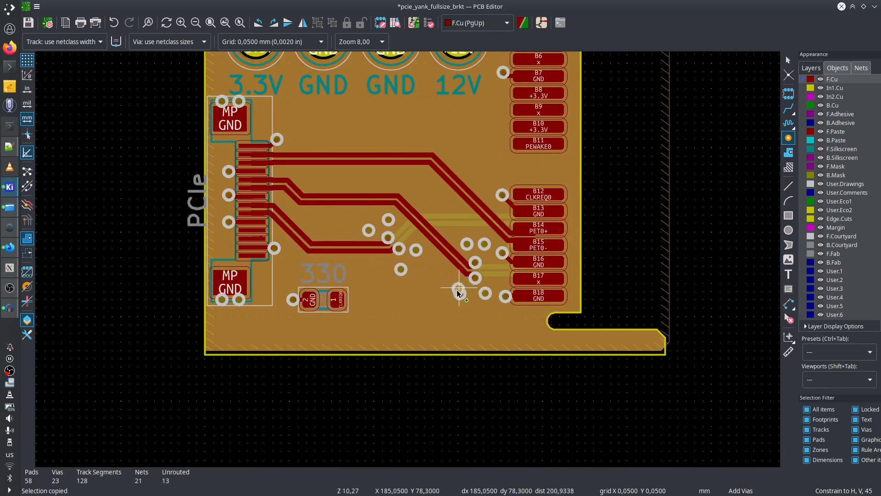
pyautogui.scroll(5, 471, 271)
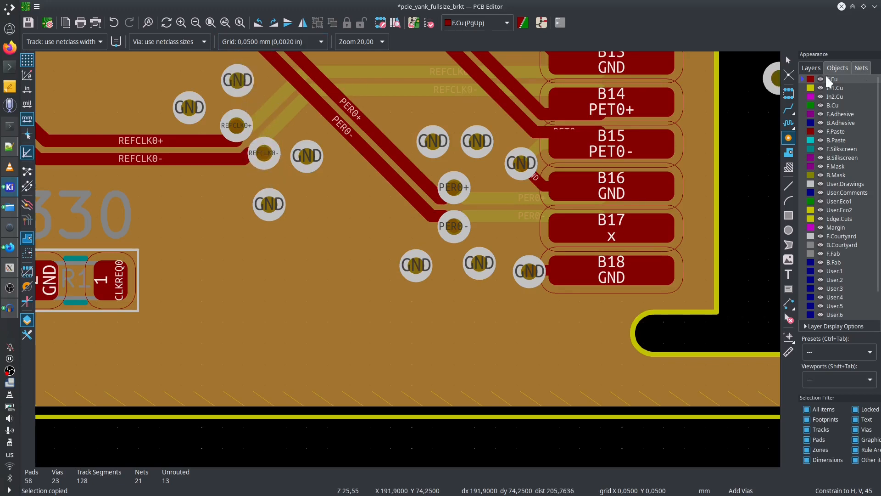
pyautogui.press('Escape')
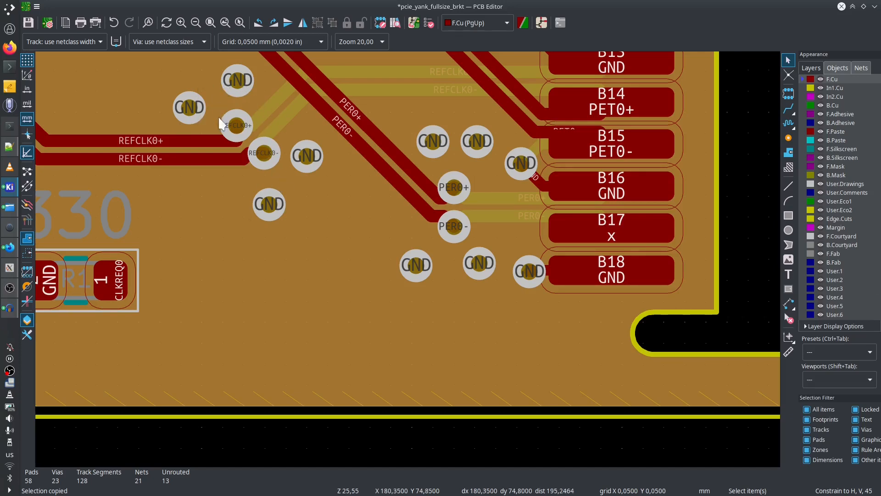
# Route CLKREQ0 on F.Cu diagonally from connector pad 11 to R1 pad 1, moving its short vertical jog closer to R1
pyautogui.scroll(-1, 230, 235)
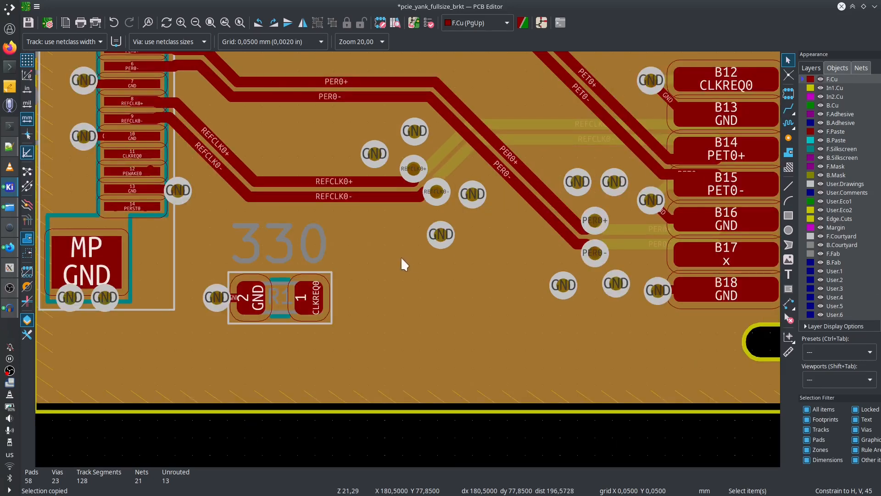
pyautogui.scroll(-5, 323, 266)
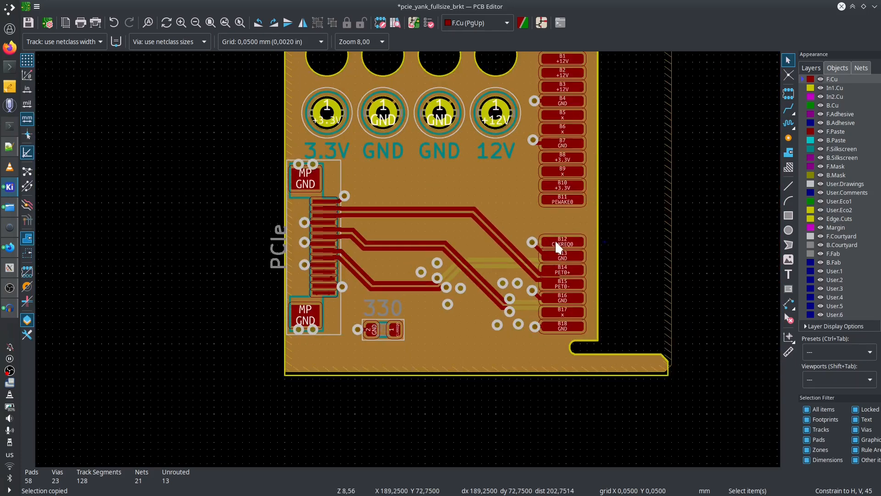
pyautogui.scroll(7, 328, 248)
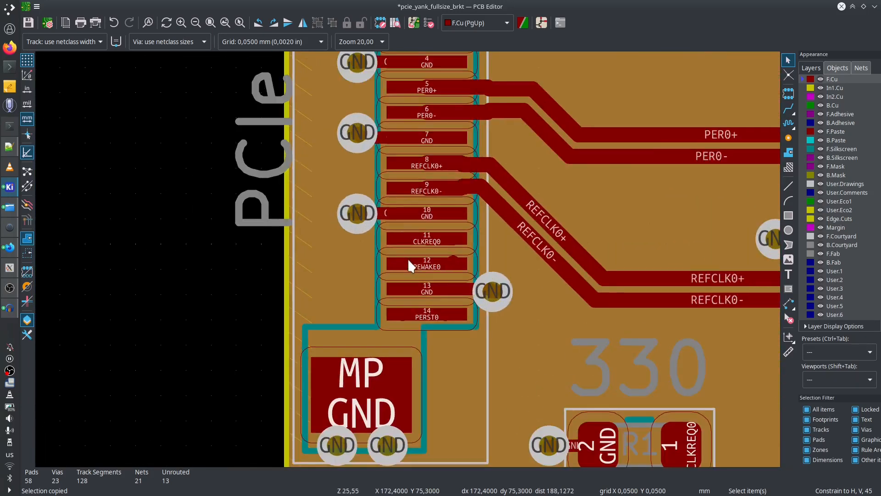
pyautogui.press('x')
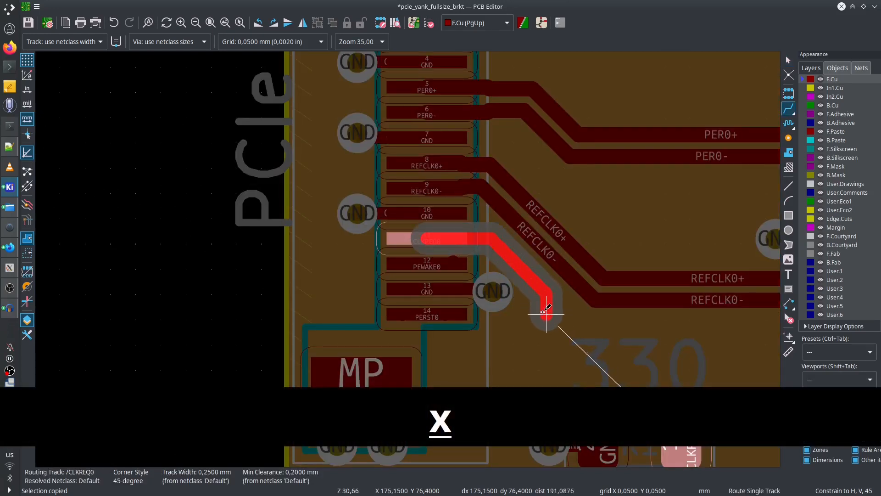
pyautogui.click(534, 302)
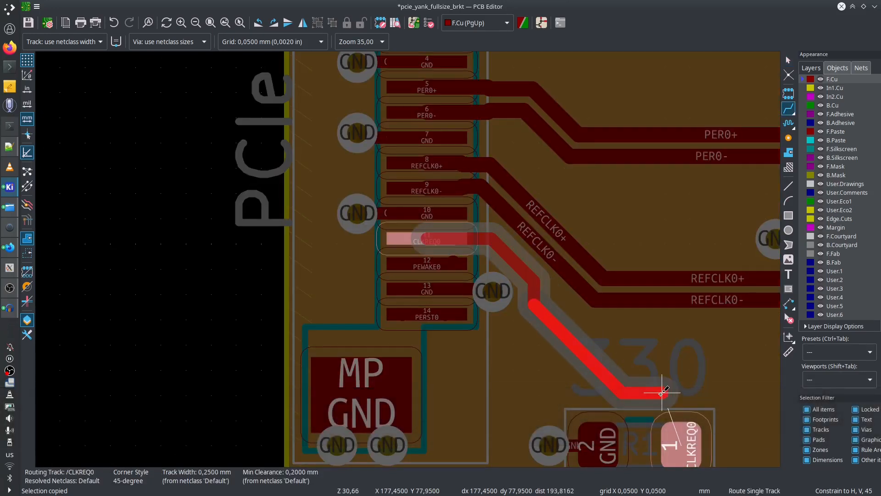
pyautogui.click(671, 428)
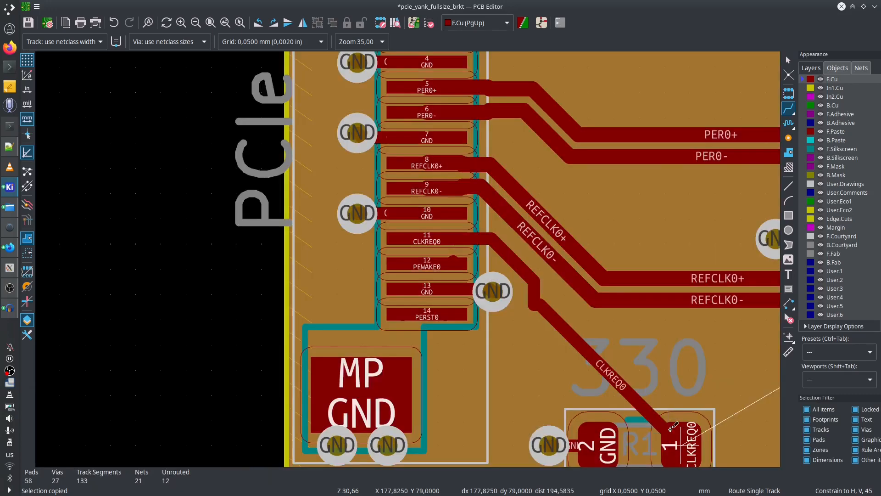
pyautogui.click(595, 348)
pyautogui.click(533, 280)
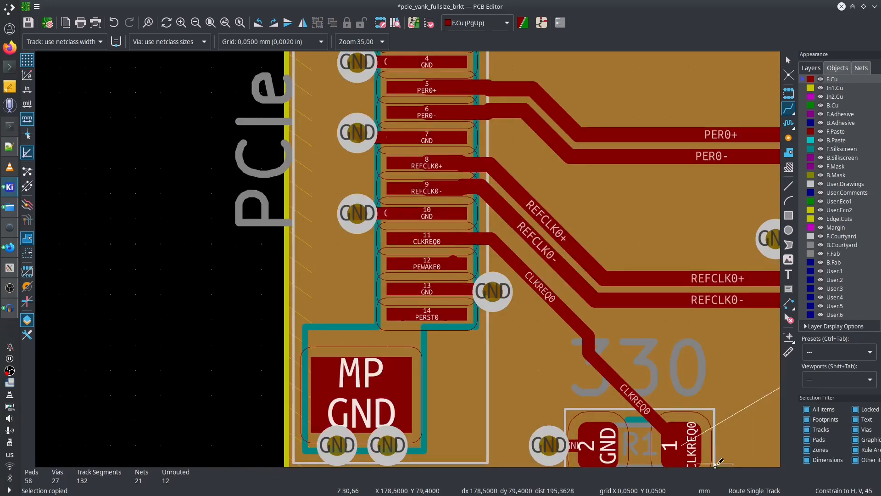
# Route CLKREQ0 on F.Cu from R1 pad 1 below pad B18 and up between the pads and board edge to B12
pyautogui.click(692, 452)
pyautogui.scroll(-5, 692, 453)
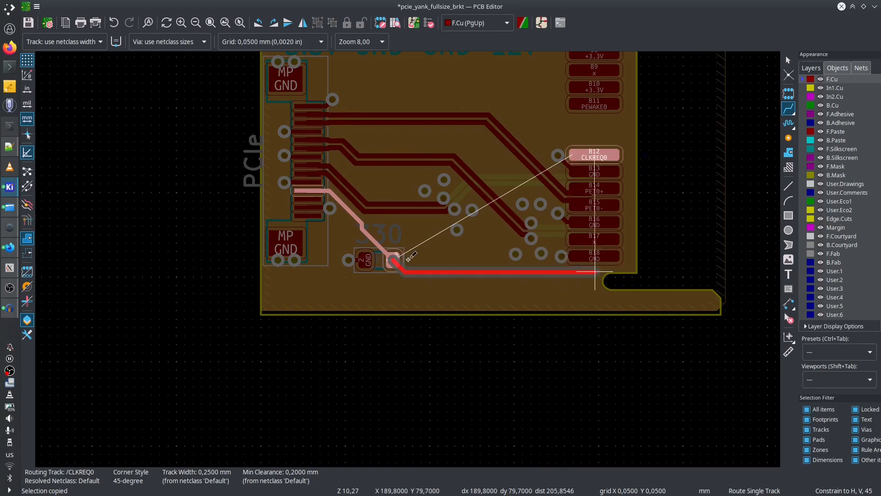
pyautogui.scroll(6, 410, 258)
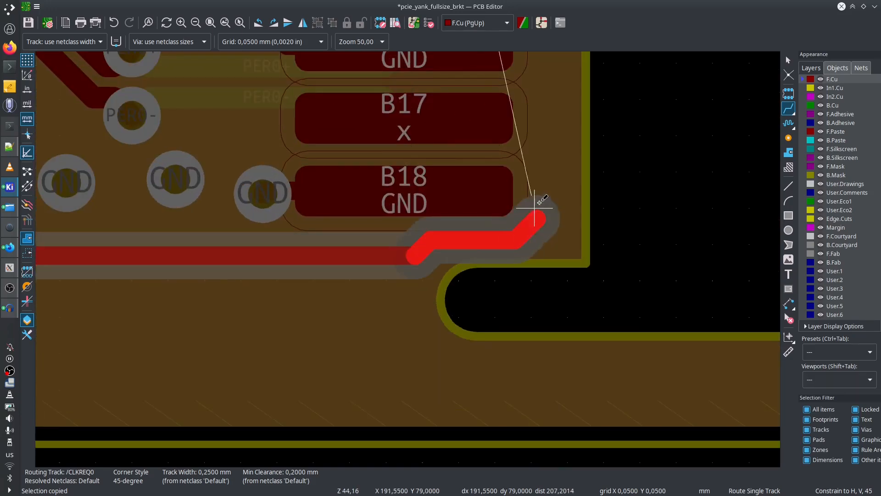
pyautogui.scroll(-3, 566, 88)
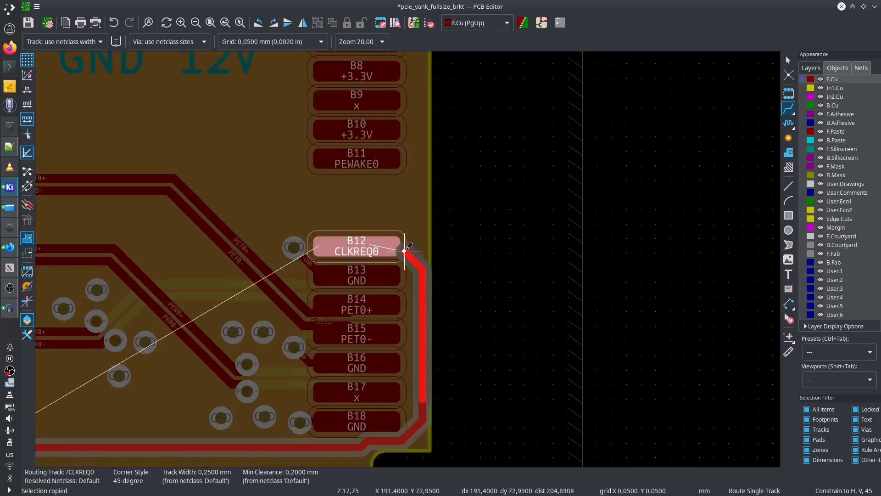
pyautogui.click(385, 250)
# Route PEWAKE0 on F.Cu from connector pad 12 around the outer side and upper end of the connector pads to pad B11
pyautogui.scroll(-4, 215, 334)
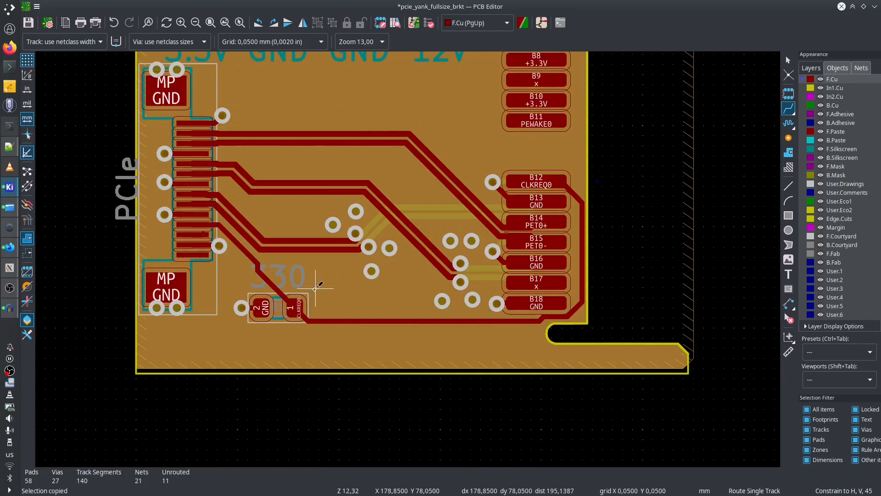
pyautogui.scroll(5, 409, 259)
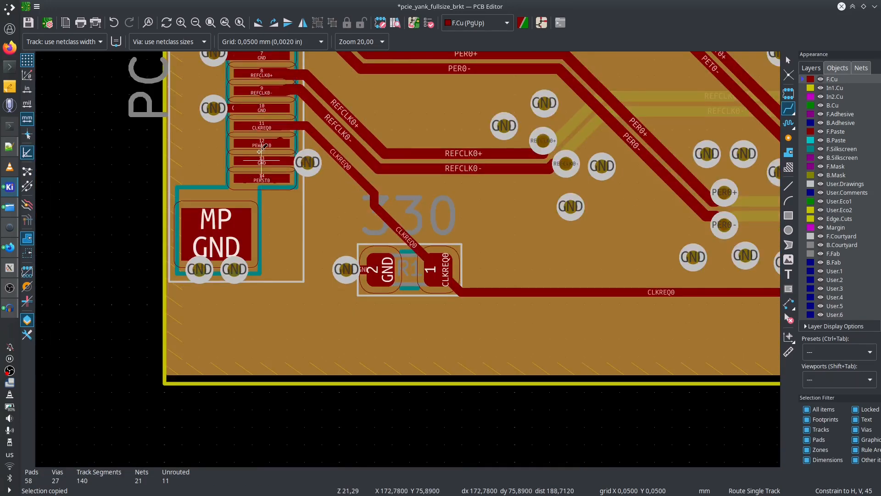
pyautogui.click(262, 139)
pyautogui.scroll(-3, 263, 139)
pyautogui.scroll(1, 406, 262)
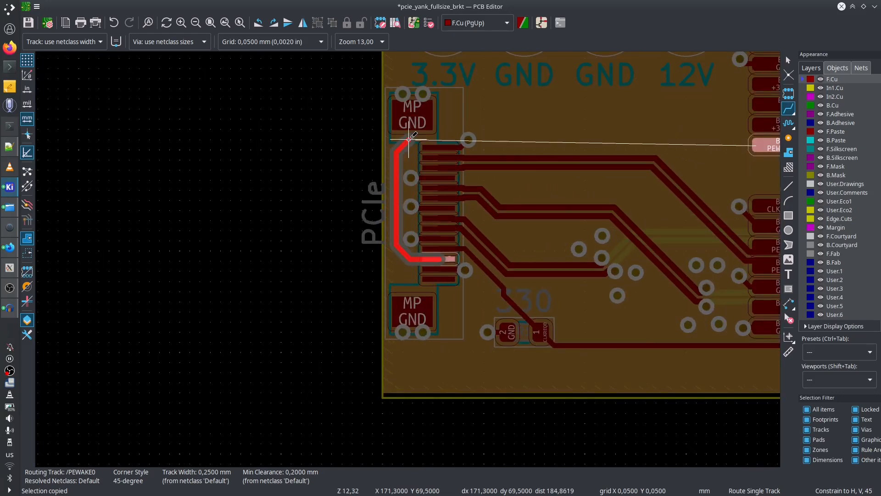
pyautogui.click(408, 139)
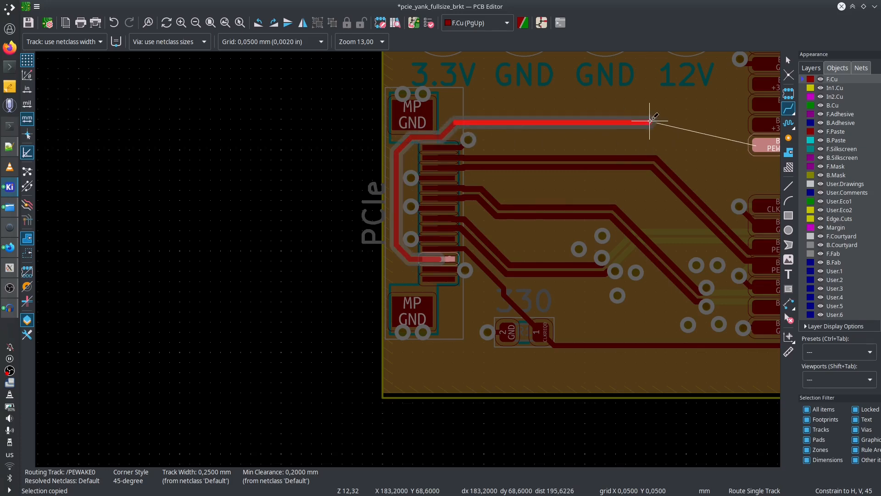
pyautogui.click(650, 122)
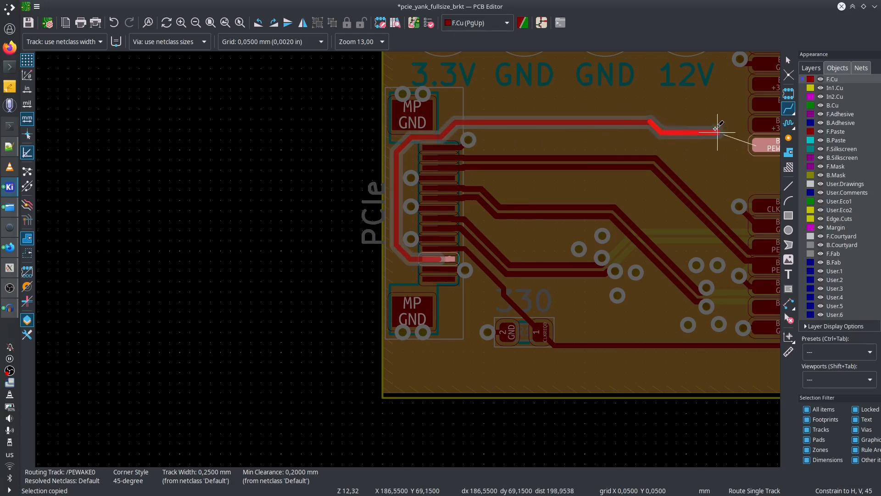
pyautogui.press('/')
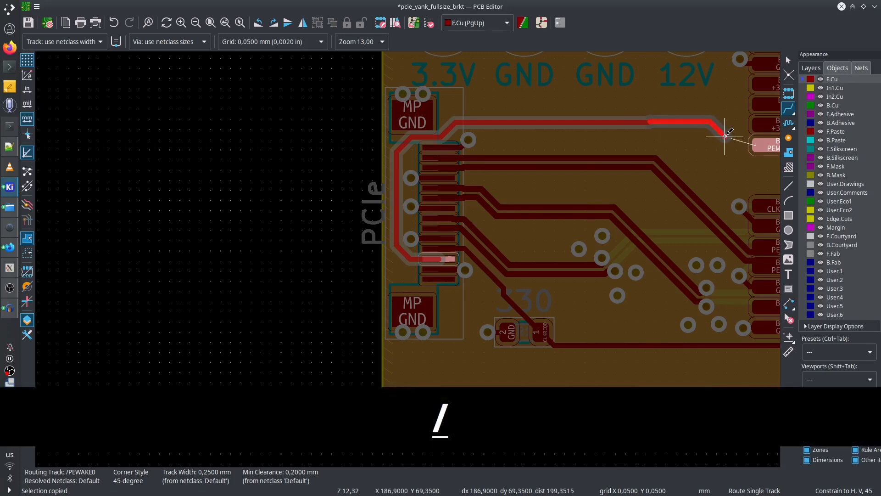
pyautogui.click(762, 145)
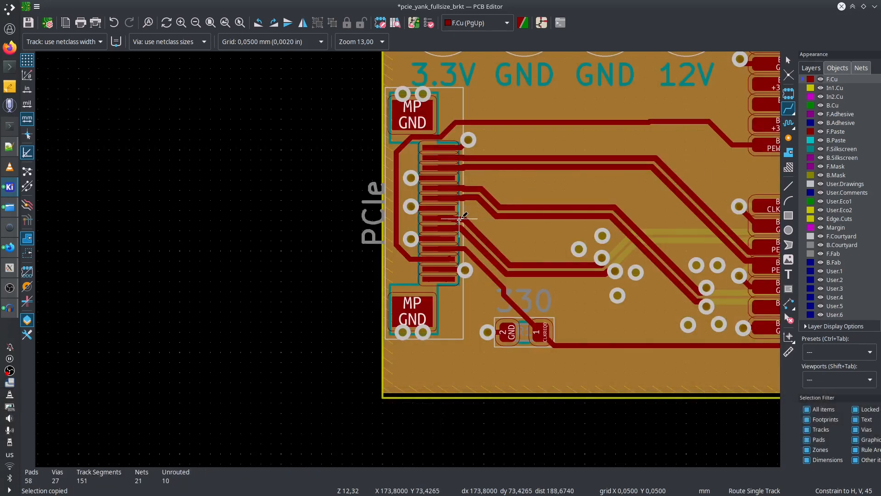
# Route PERST0 on F.Cu from connector pad 14 toward the outer board edge and end it with a via to B.Cu
pyautogui.press('v')
pyautogui.scroll(4, 452, 248)
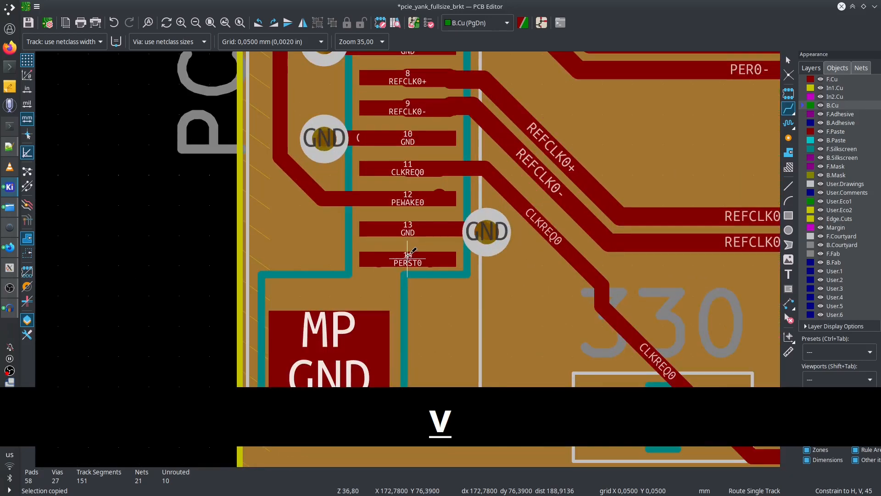
pyautogui.click(449, 249)
pyautogui.press('v')
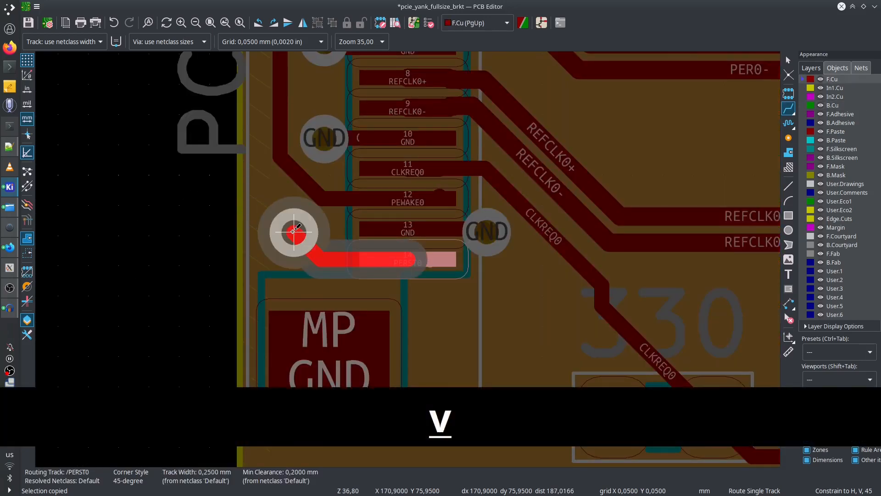
pyautogui.click(288, 230)
# Route PERST0 on B.Cu from the via to card-edge pad A11, following the path of the PEWAKE0 track
pyautogui.scroll(-4, 288, 229)
pyautogui.scroll(4, 418, 175)
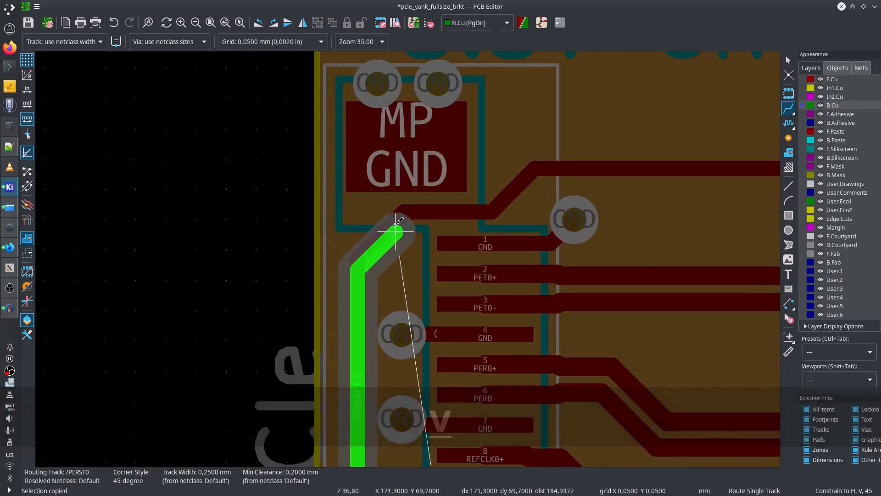
pyautogui.click(499, 211)
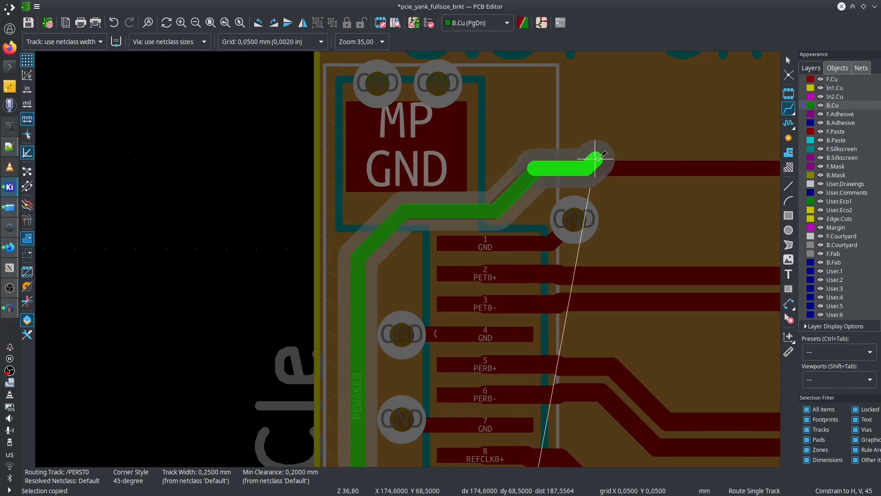
pyautogui.scroll(-4, 539, 248)
pyautogui.scroll(5, 638, 273)
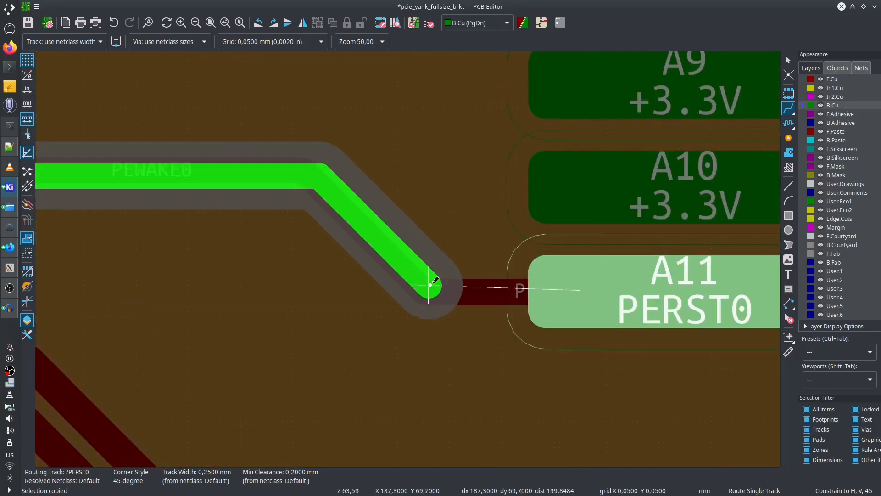
pyautogui.click(596, 291)
# Make F.Cu the active layer and reroute CLKREQ0 between connector pad 11 and R1 with a longer vertical section
pyautogui.scroll(-3, 423, 289)
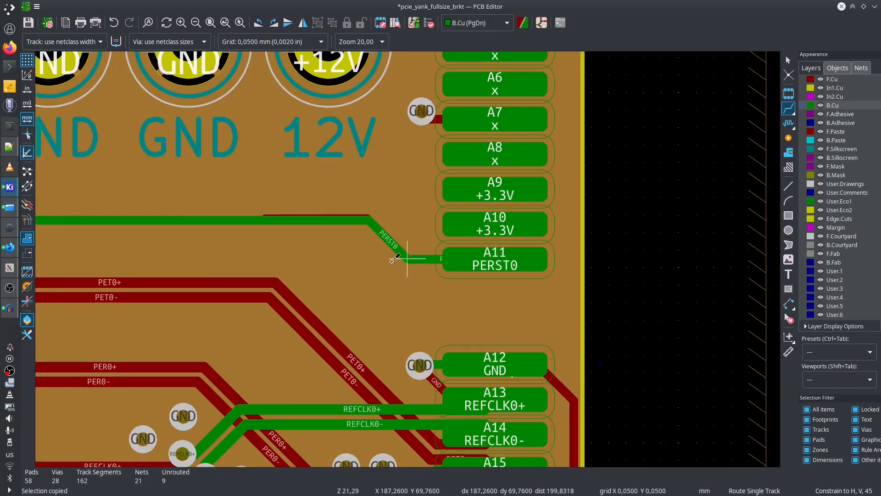
pyautogui.scroll(-4, 408, 258)
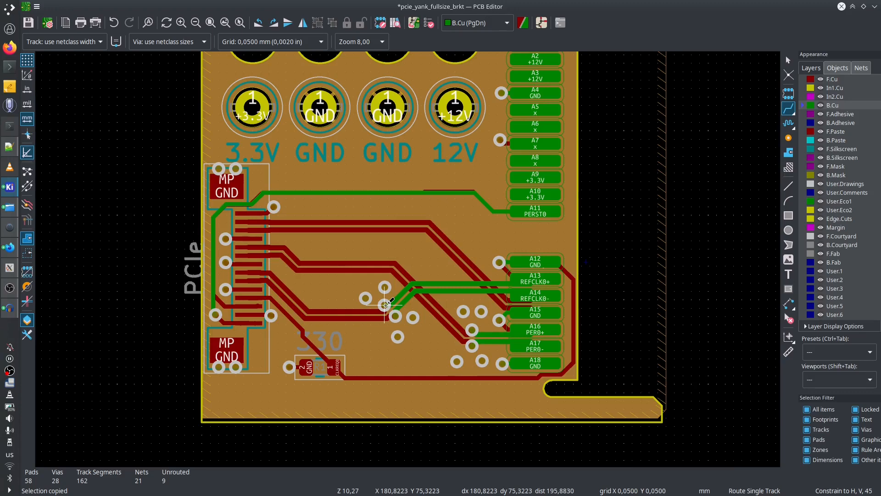
pyautogui.scroll(4, 385, 305)
pyautogui.press('pageup')
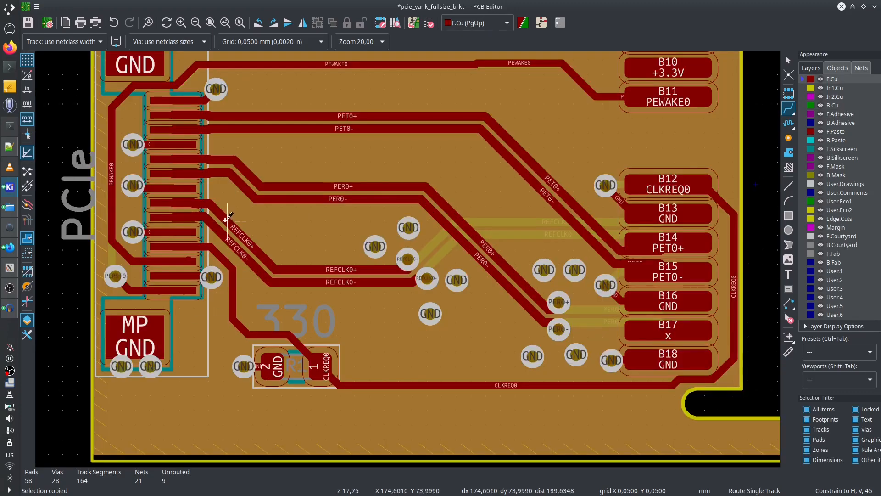